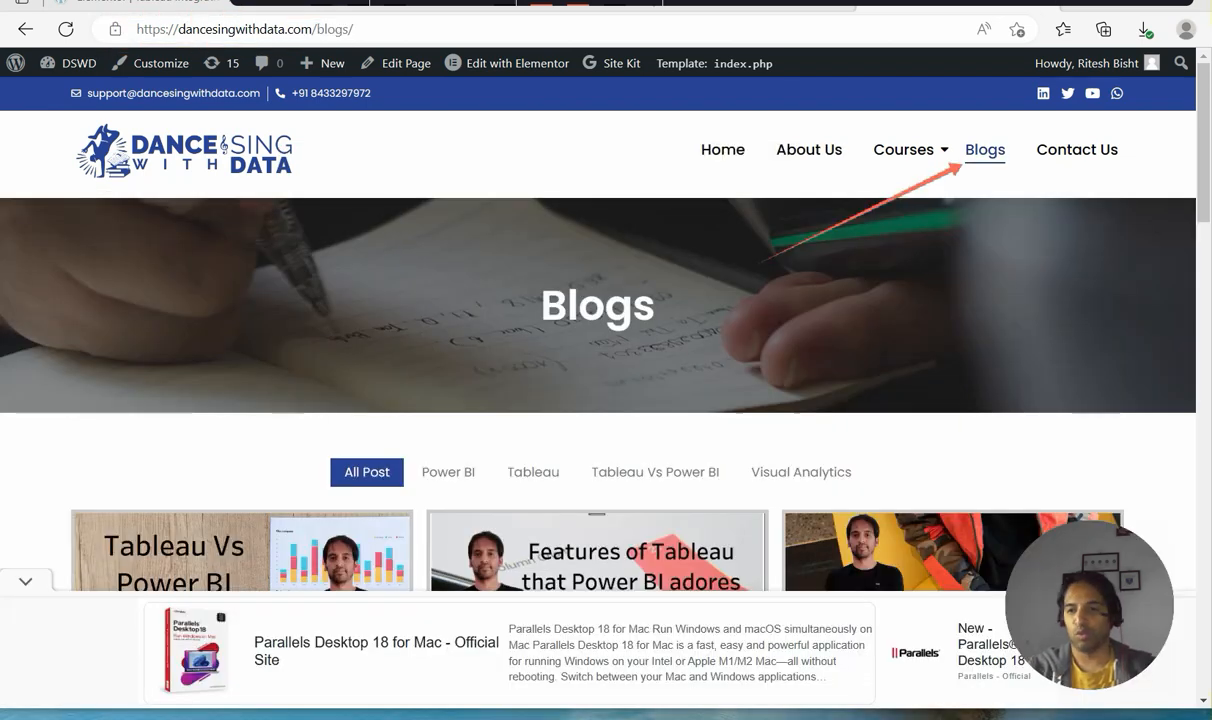
Open the blog post "Tableau Integration with Python – Latest" and read through its TabPy installation steps and Python-Corr calculated field example.
scroll(598, 390, down, 3)
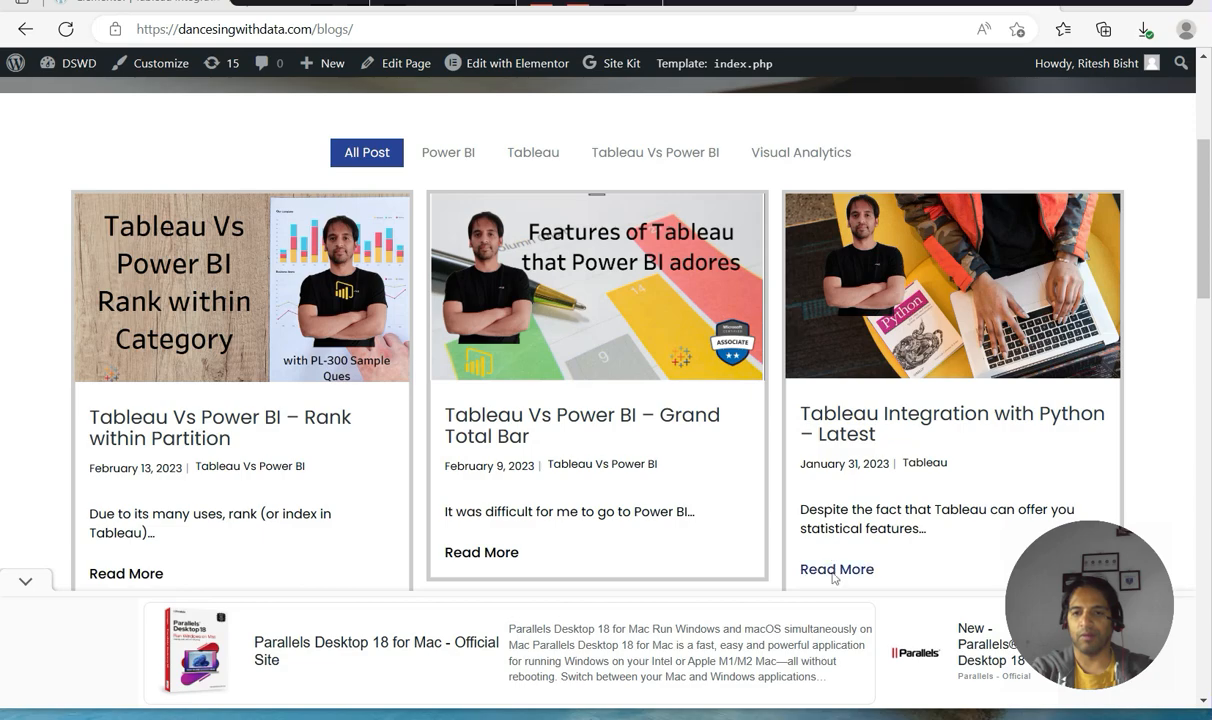
click(833, 574)
scroll(833, 578, down, 12)
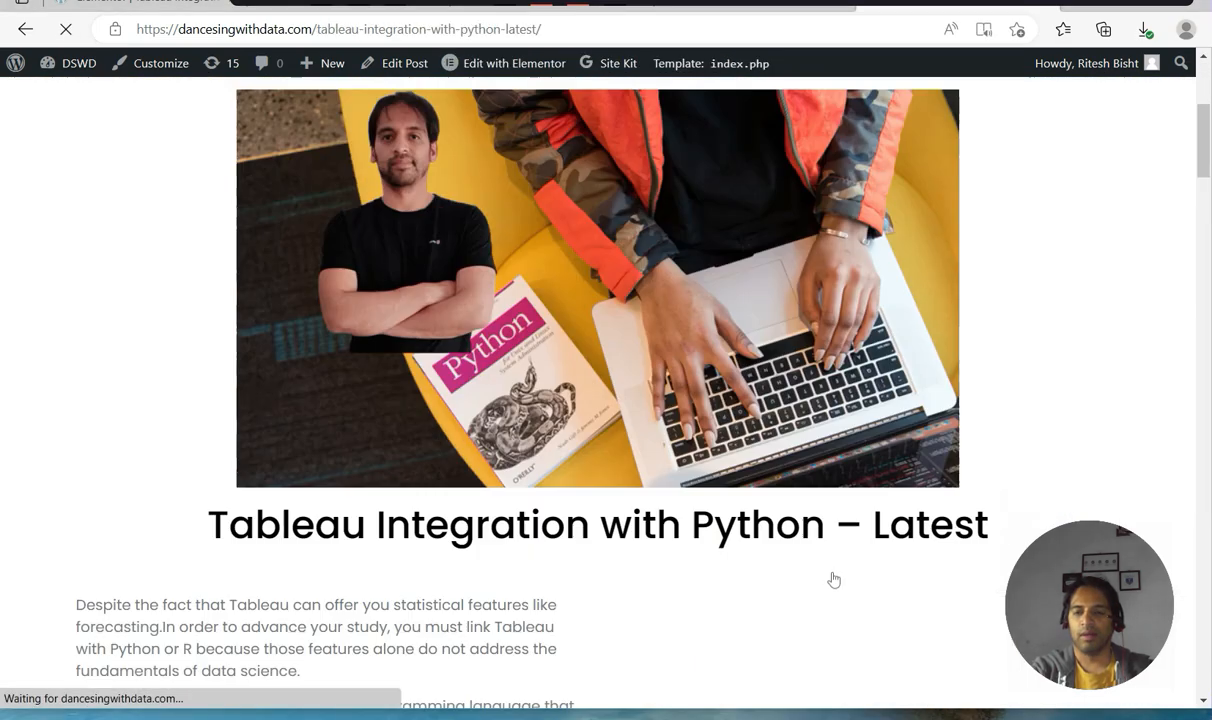
scroll(833, 578, down, 9)
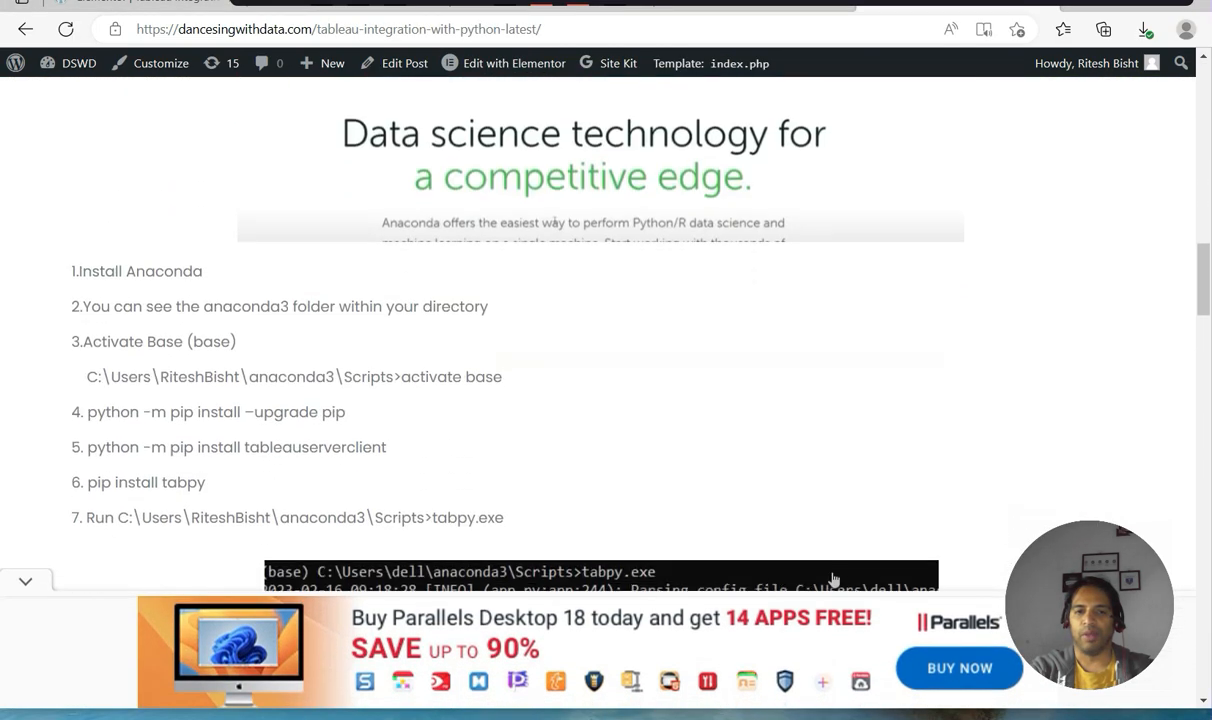
scroll(833, 578, up, 1)
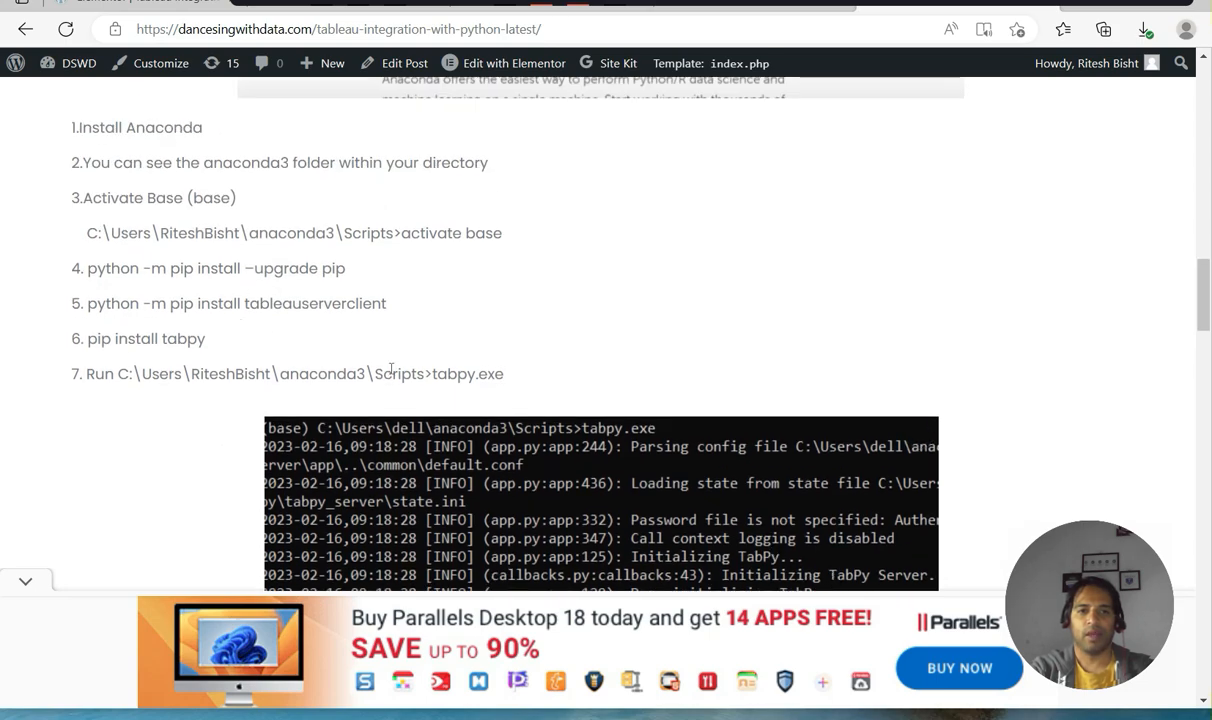
scroll(460, 435, down, 8)
scroll(463, 438, down, 7)
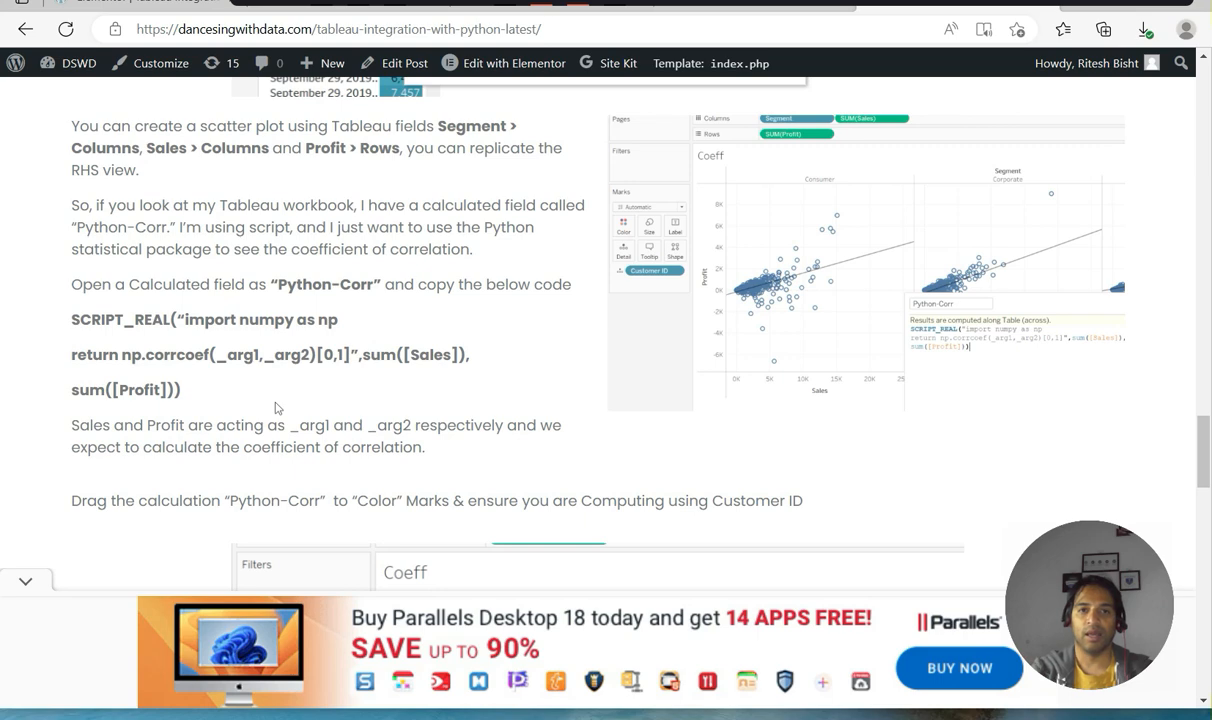
scroll(278, 420, down, 1)
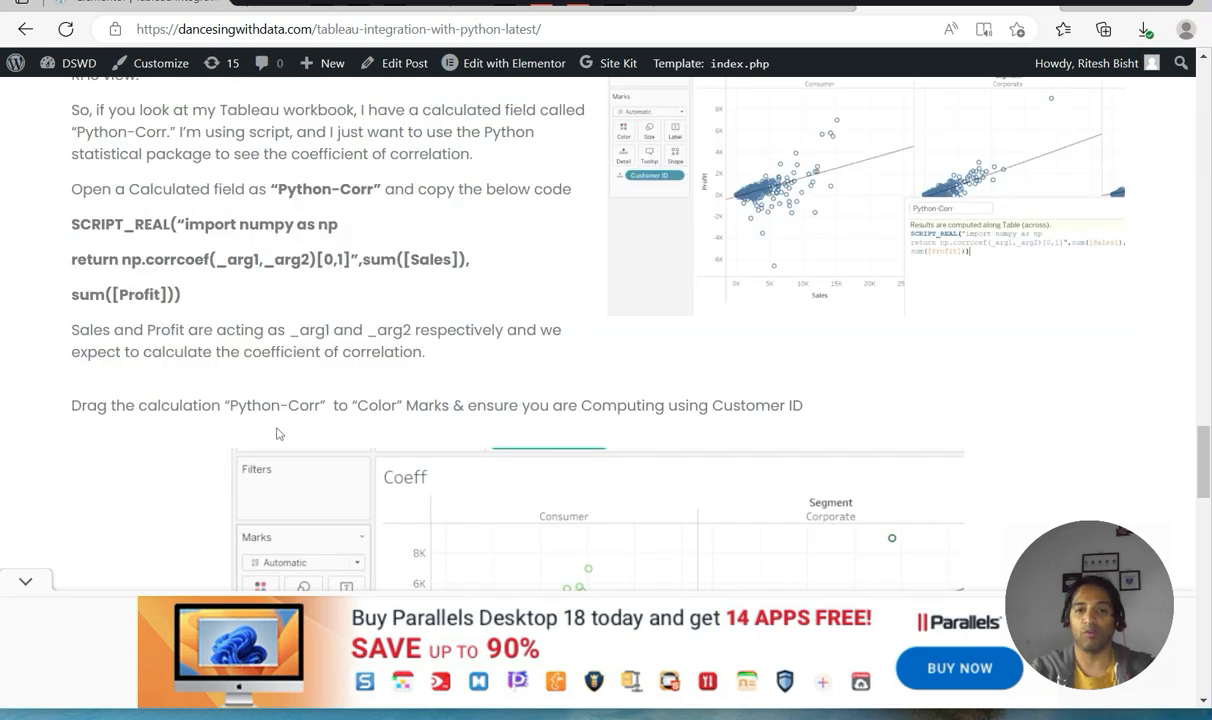
scroll(278, 433, down, 5)
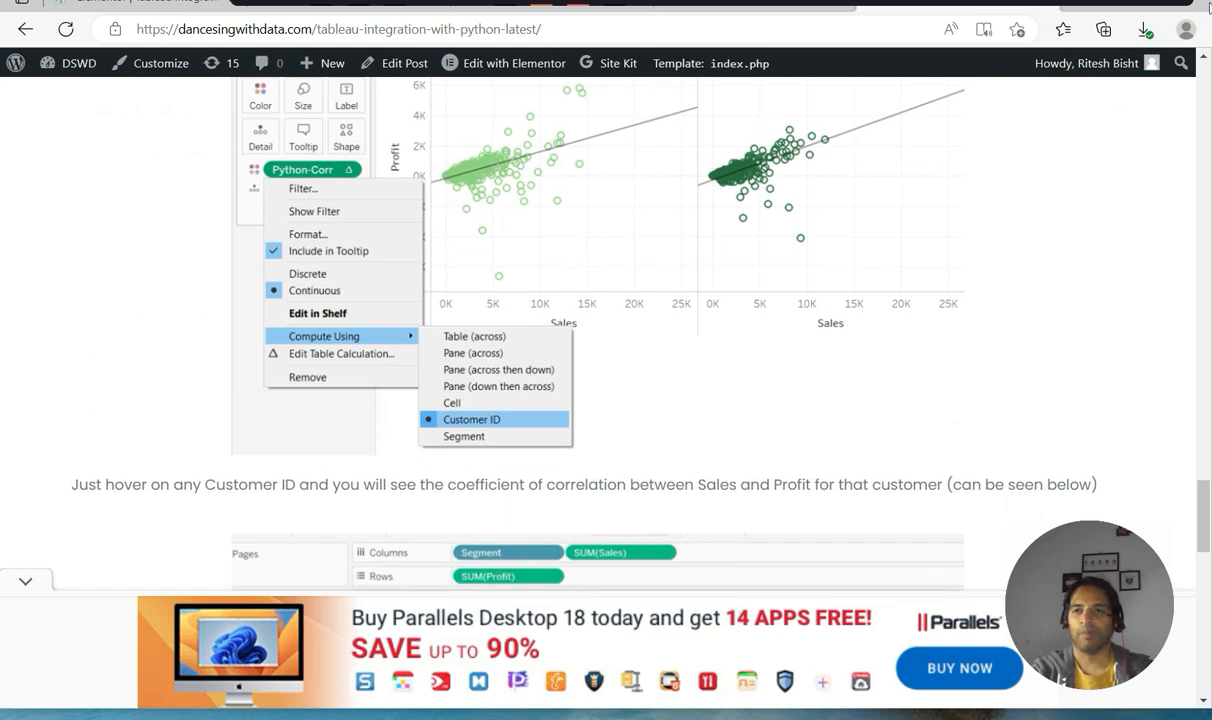
scroll(598, 300, down, 4)
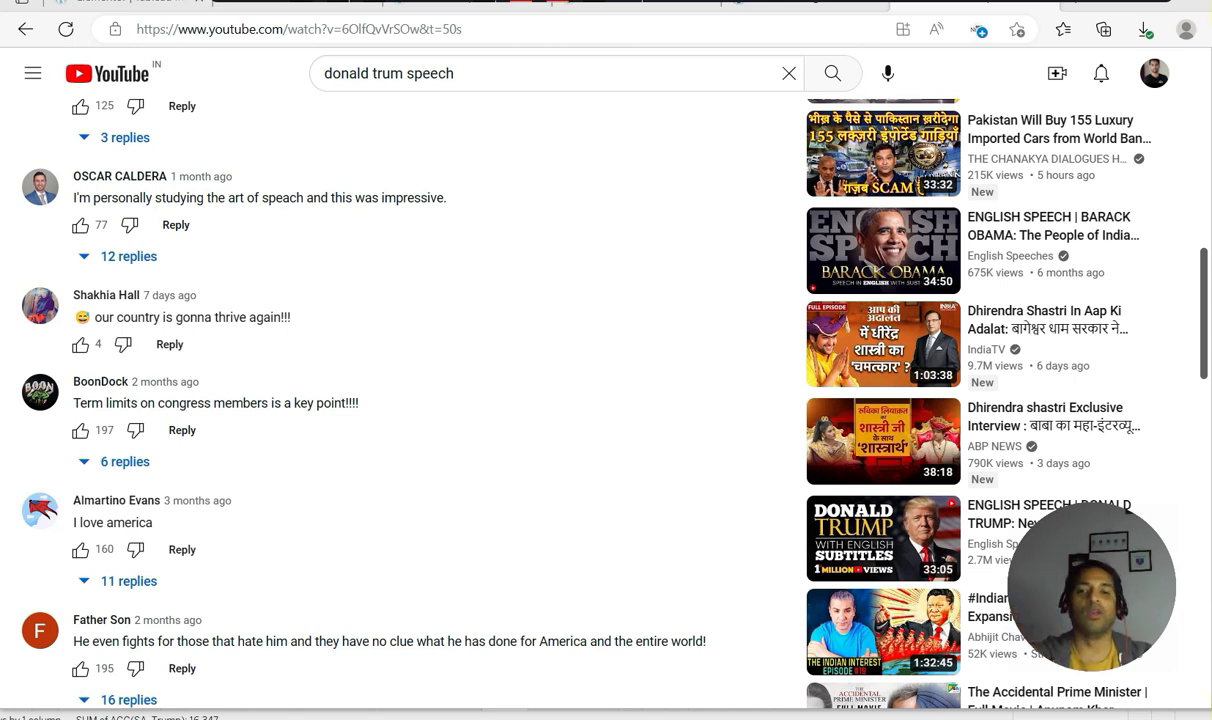
Copy the video URL of the Donald Trump presidential announcement speech on YouTube.
click(296, 3)
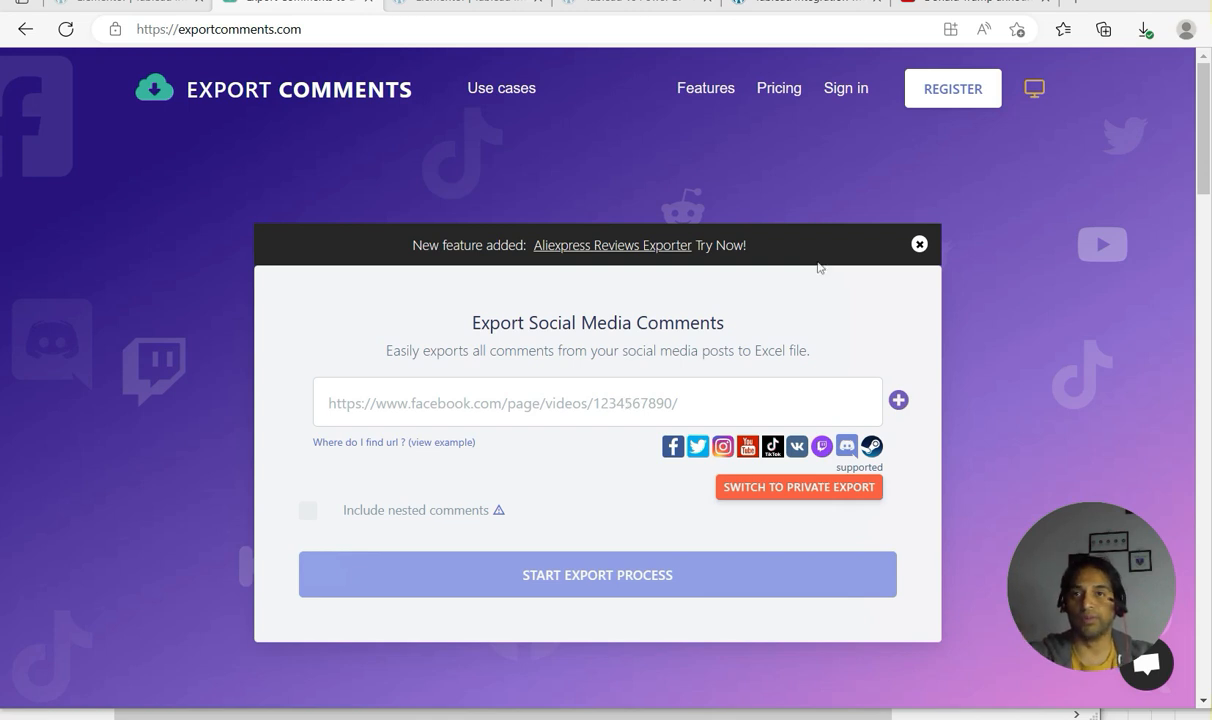
click(928, 8)
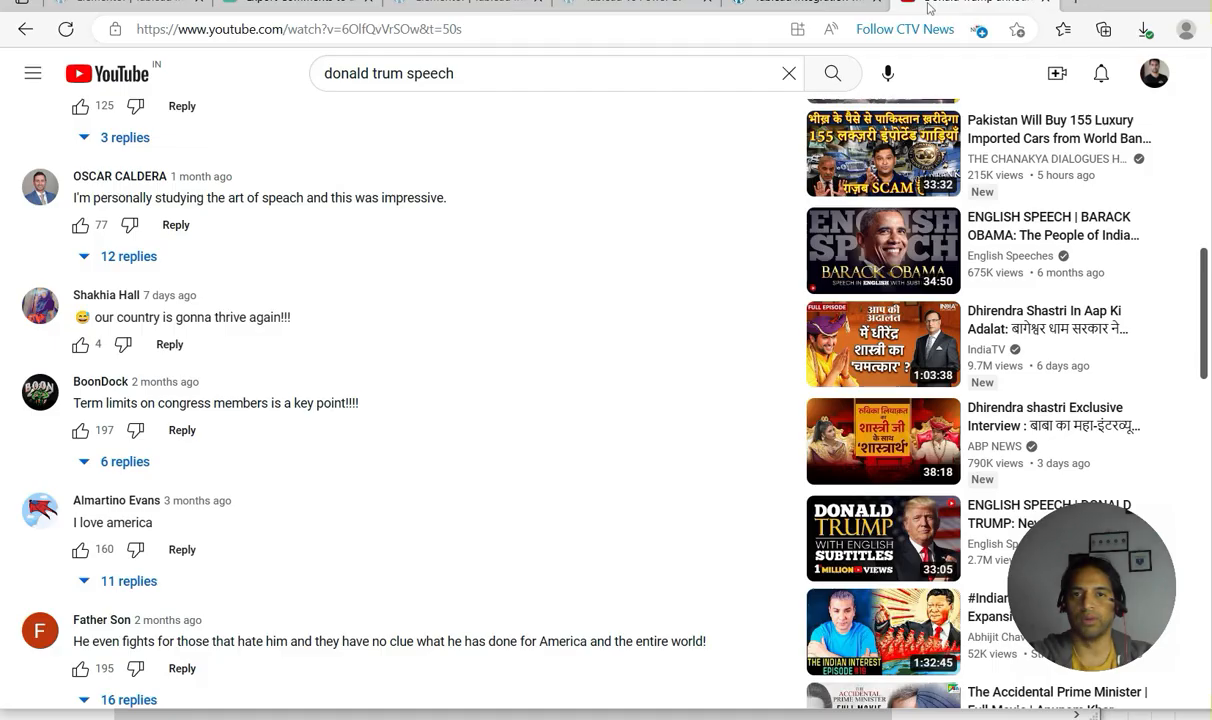
scroll(630, 257, up, 10)
right_click(428, 290)
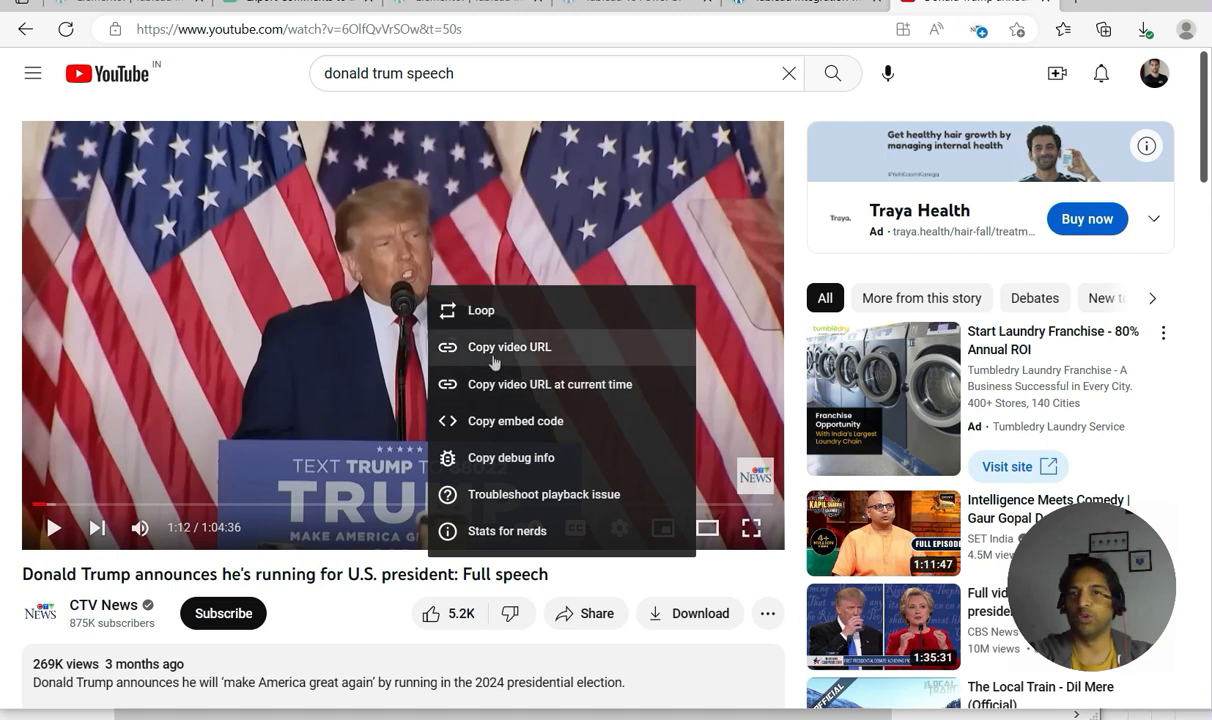
click(493, 358)
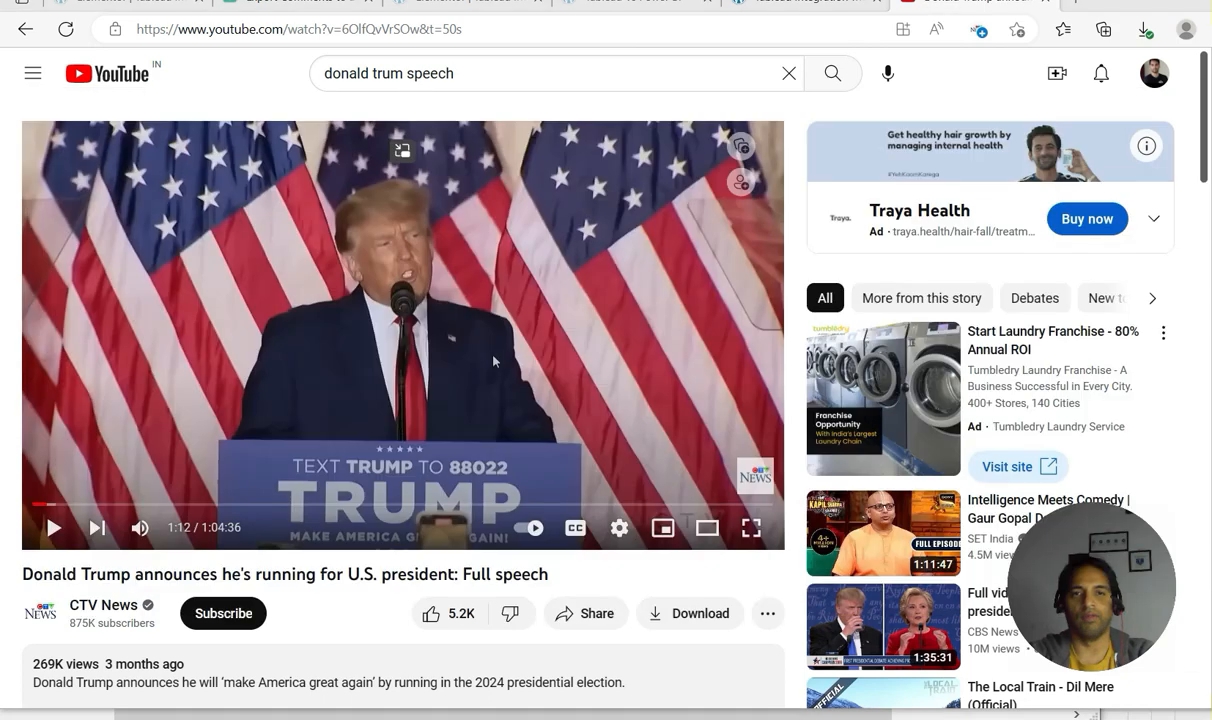
Switch to exportcomments.com, enter the copied YouTube video link and run the comment export.
click(290, 3)
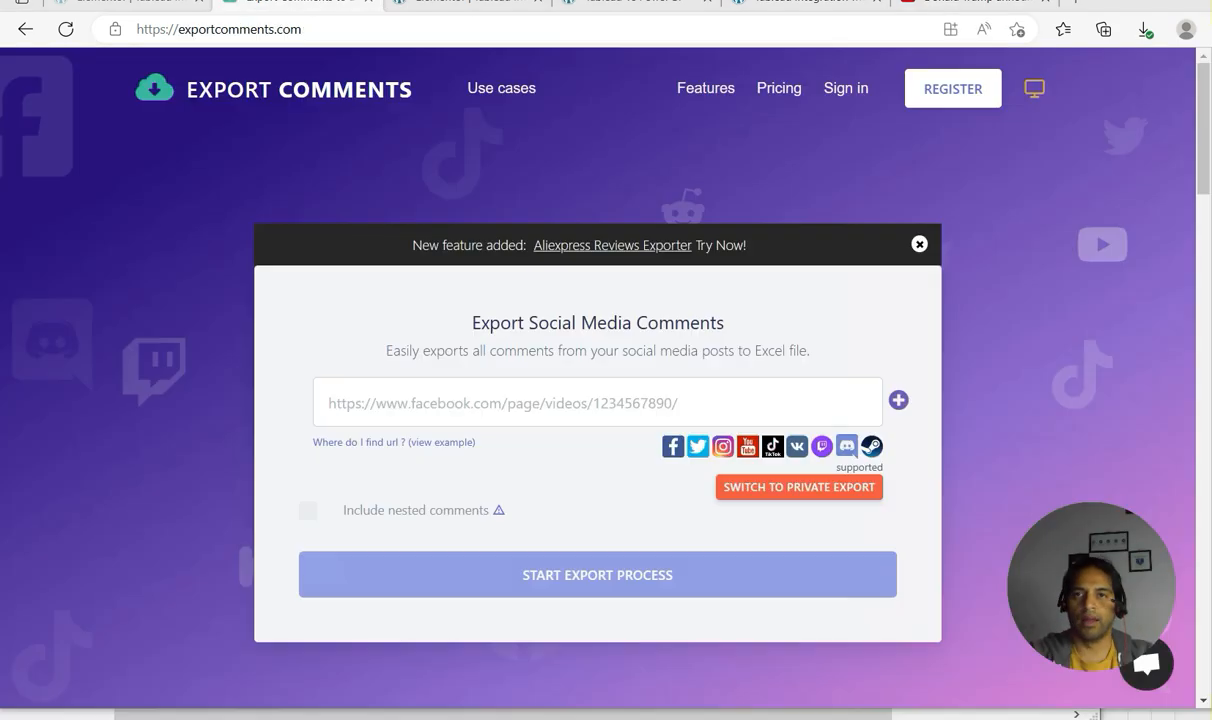
click(345, 412)
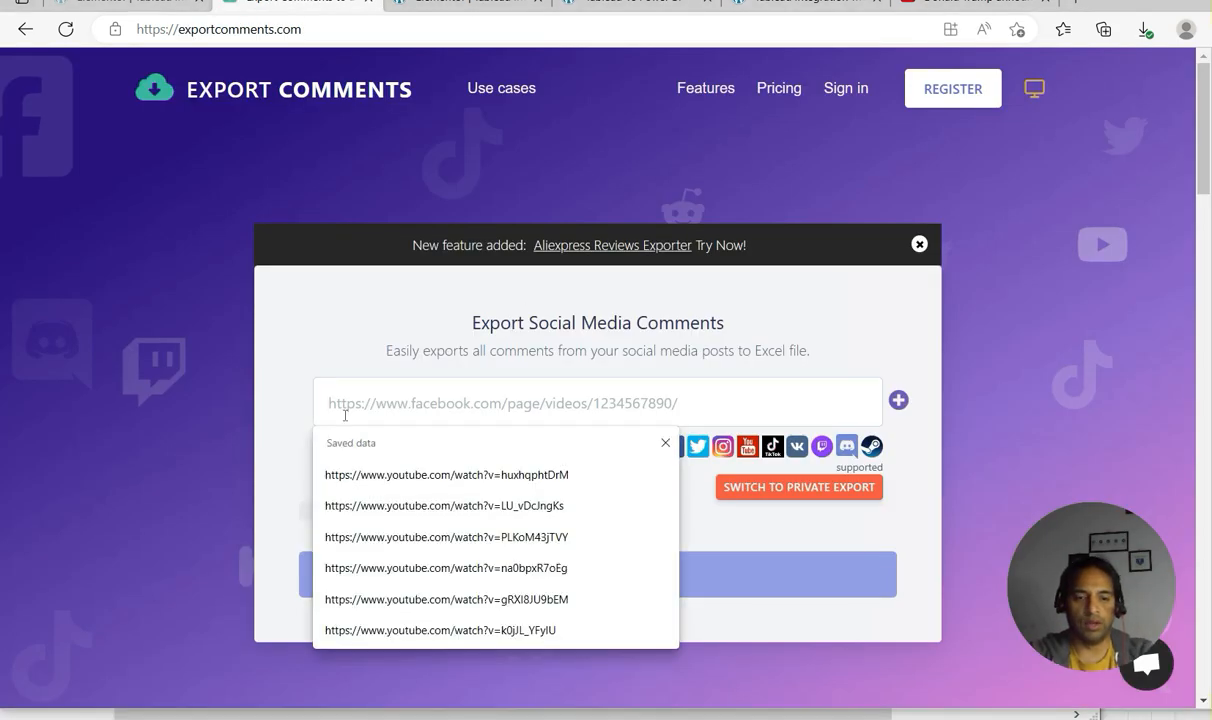
key(ctrl+v)
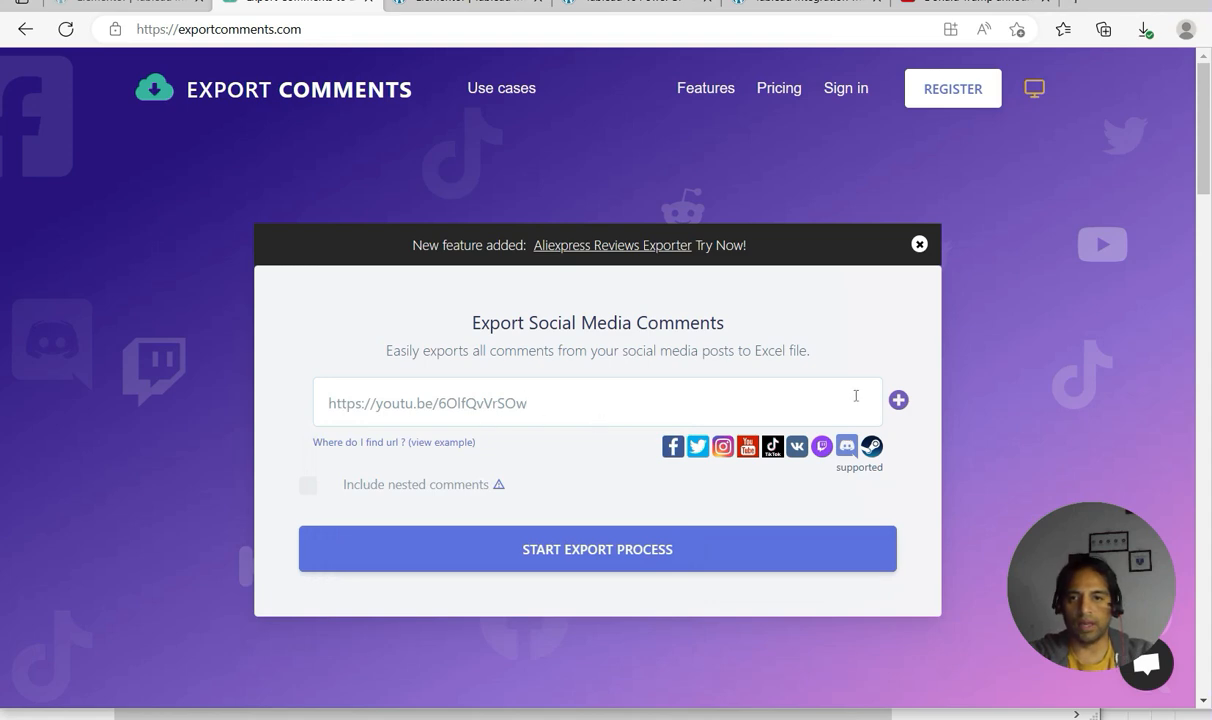
click(576, 552)
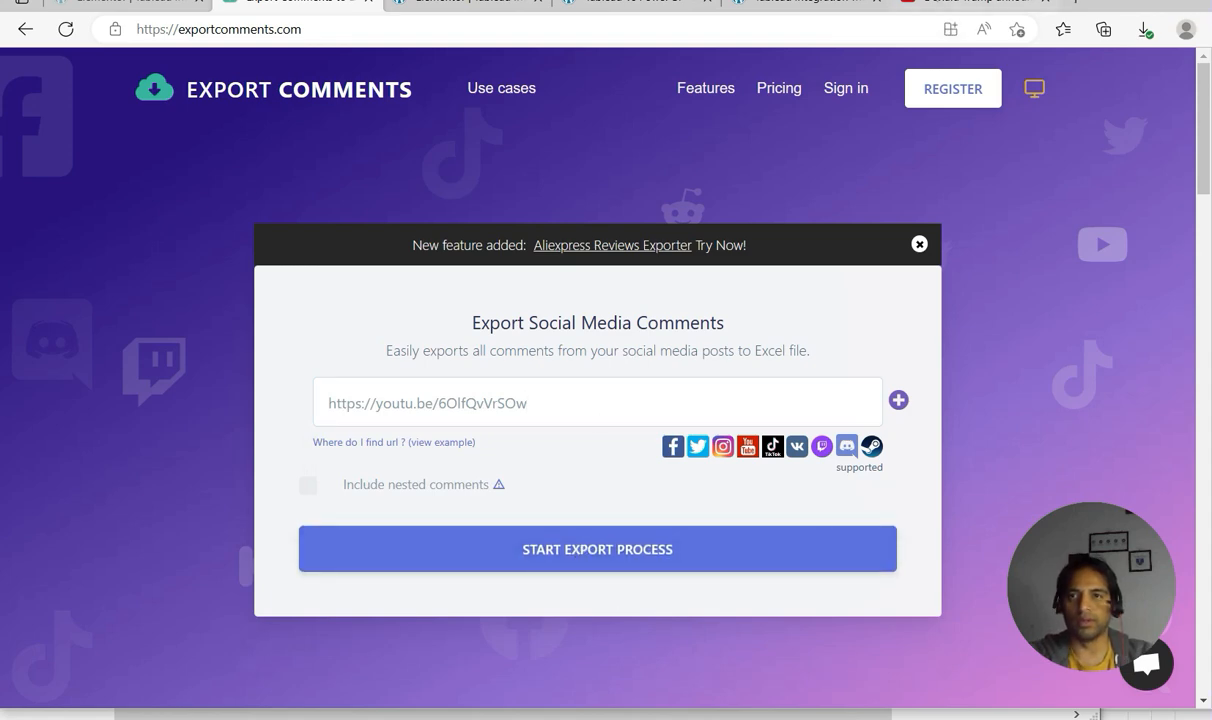
scroll(815, 357, down, 1)
scroll(815, 357, down, 3)
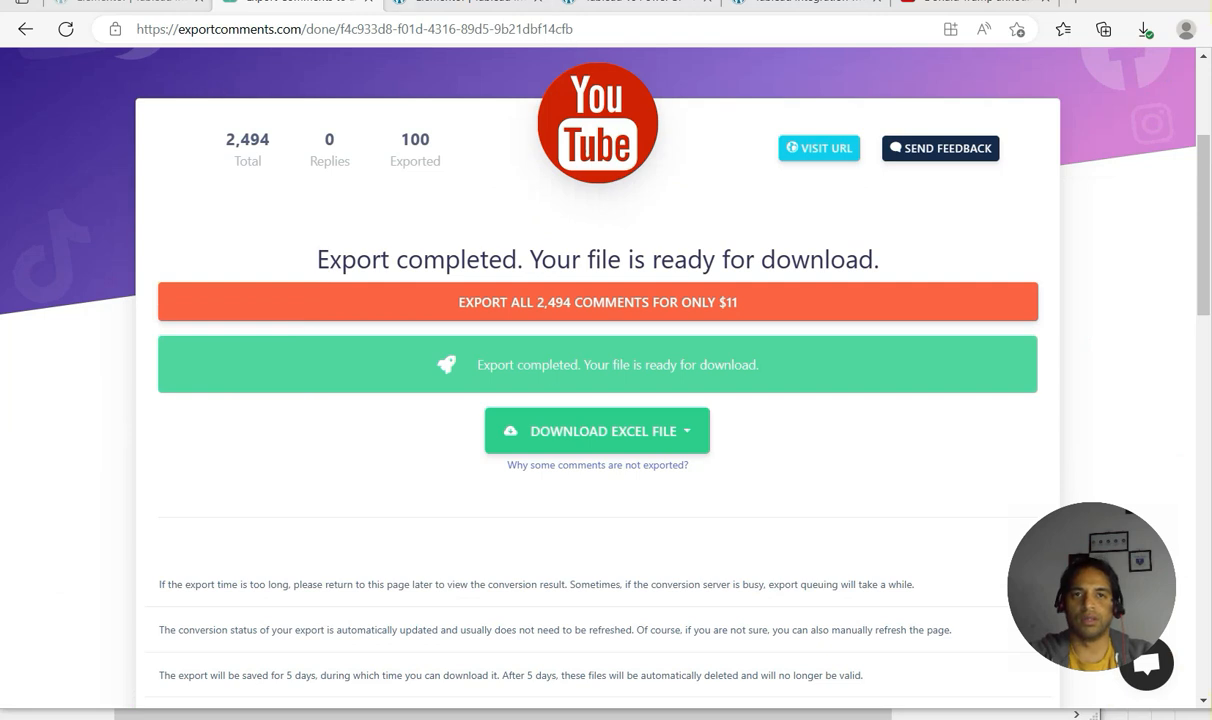
Save the exported YouTube comments as an Excel file and look over the comment sheet.
drag(317, 485, 458, 437)
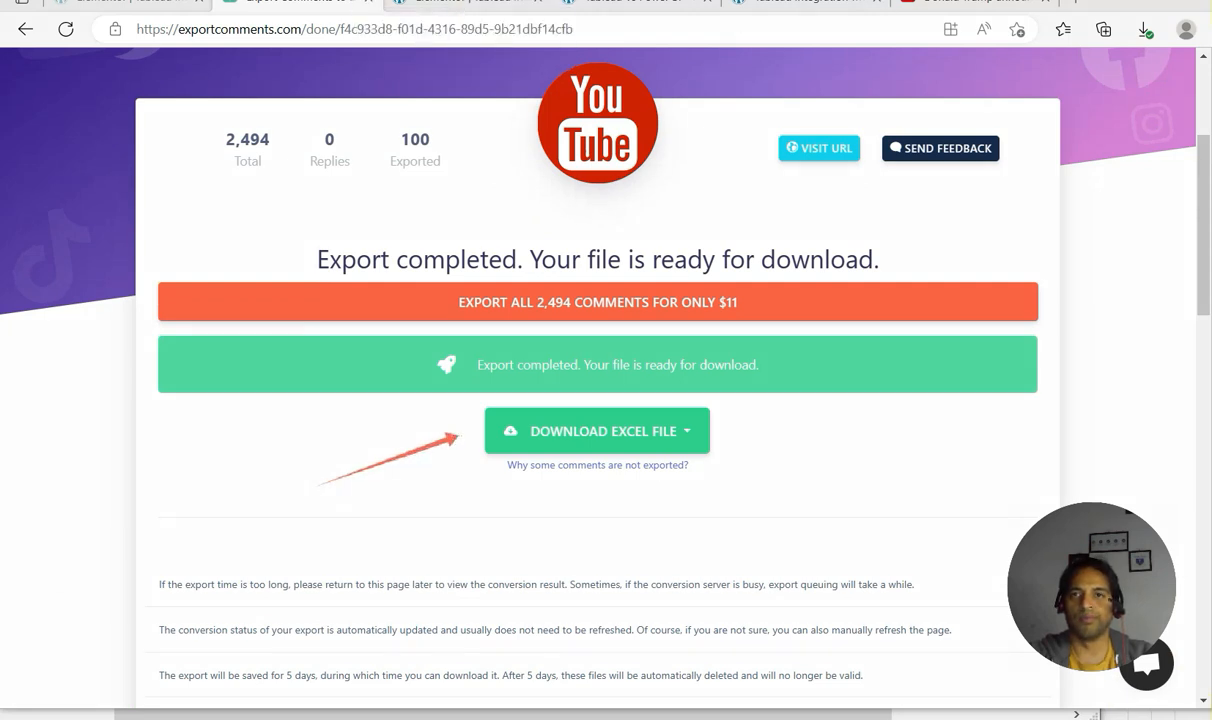
click(587, 425)
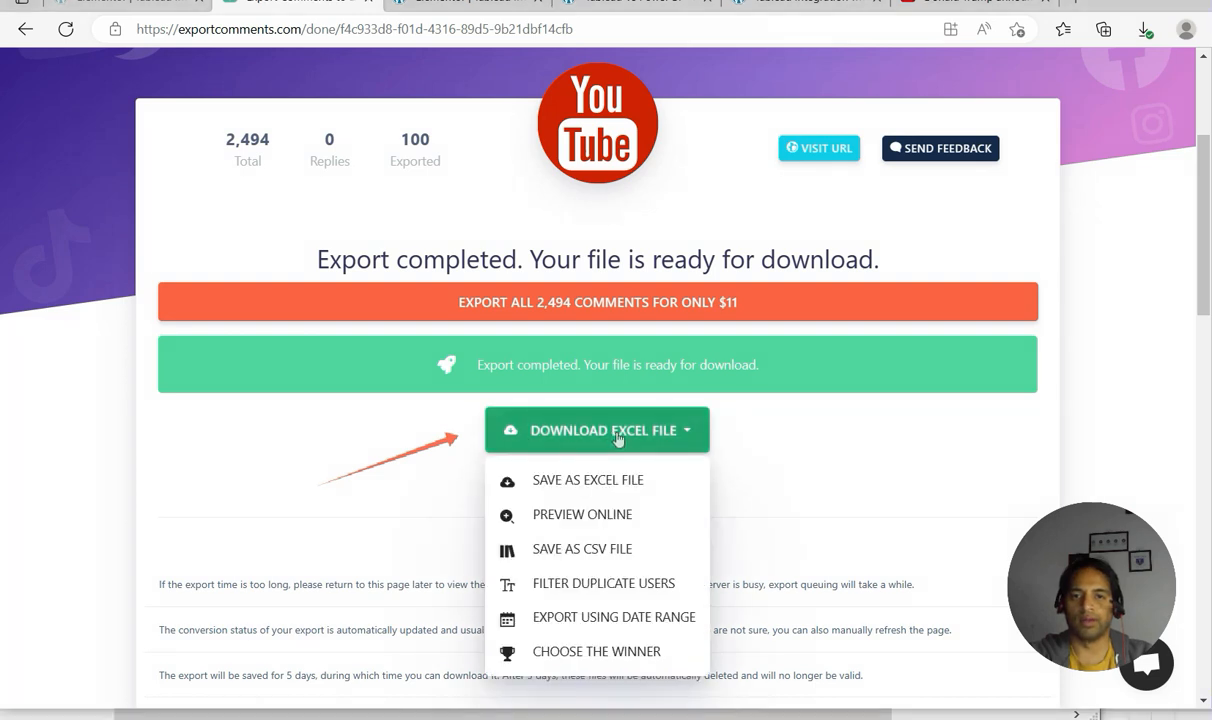
click(599, 481)
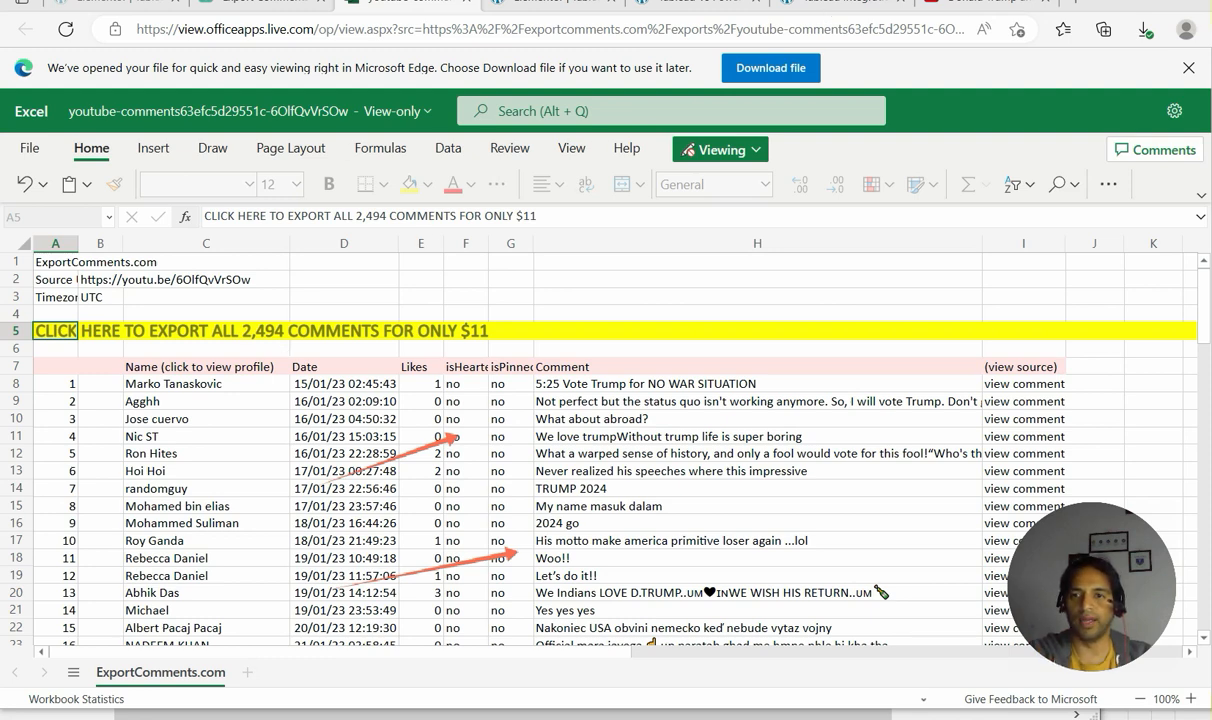
scroll(600, 450, down, 15)
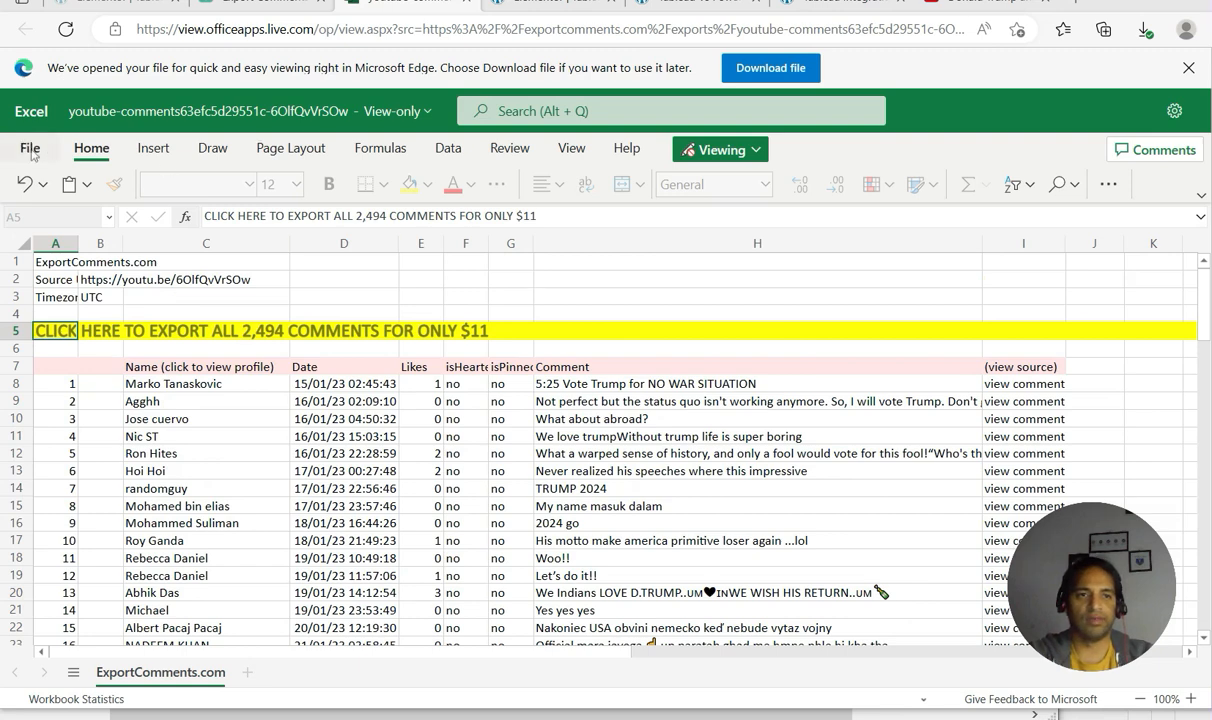
Download a copy of the YouTube comments workbook to the computer and open it in desktop Excel.
click(30, 150)
click(62, 208)
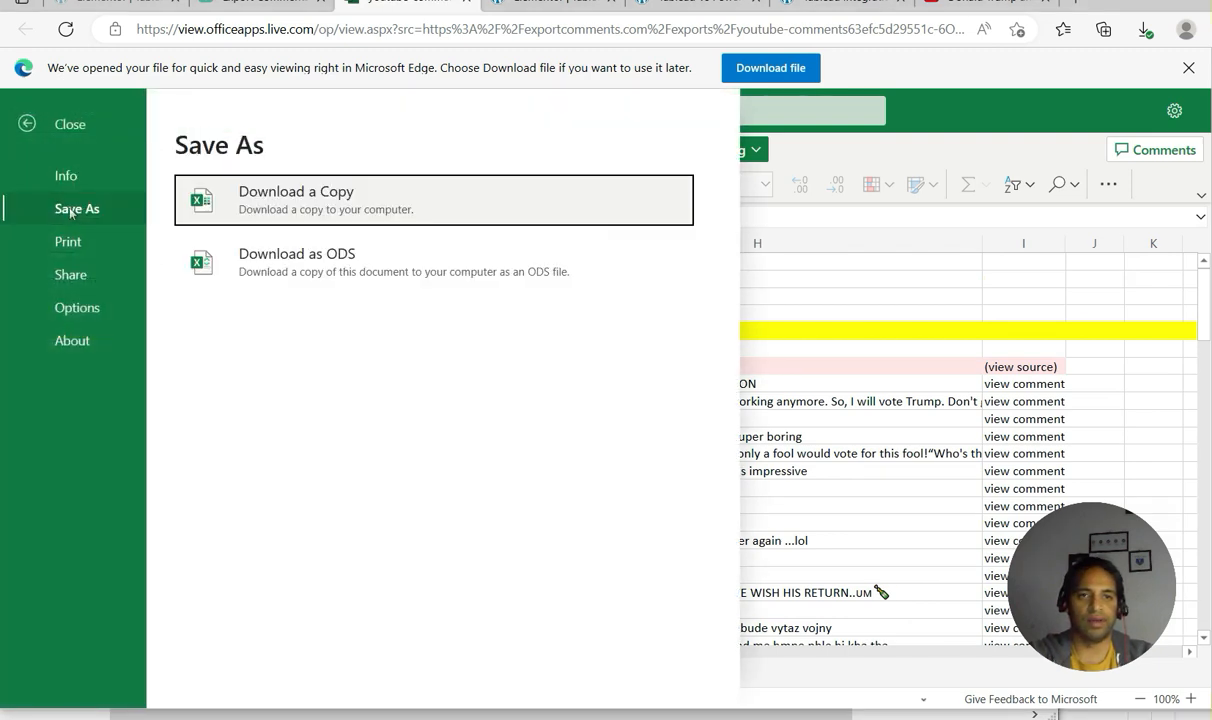
click(322, 204)
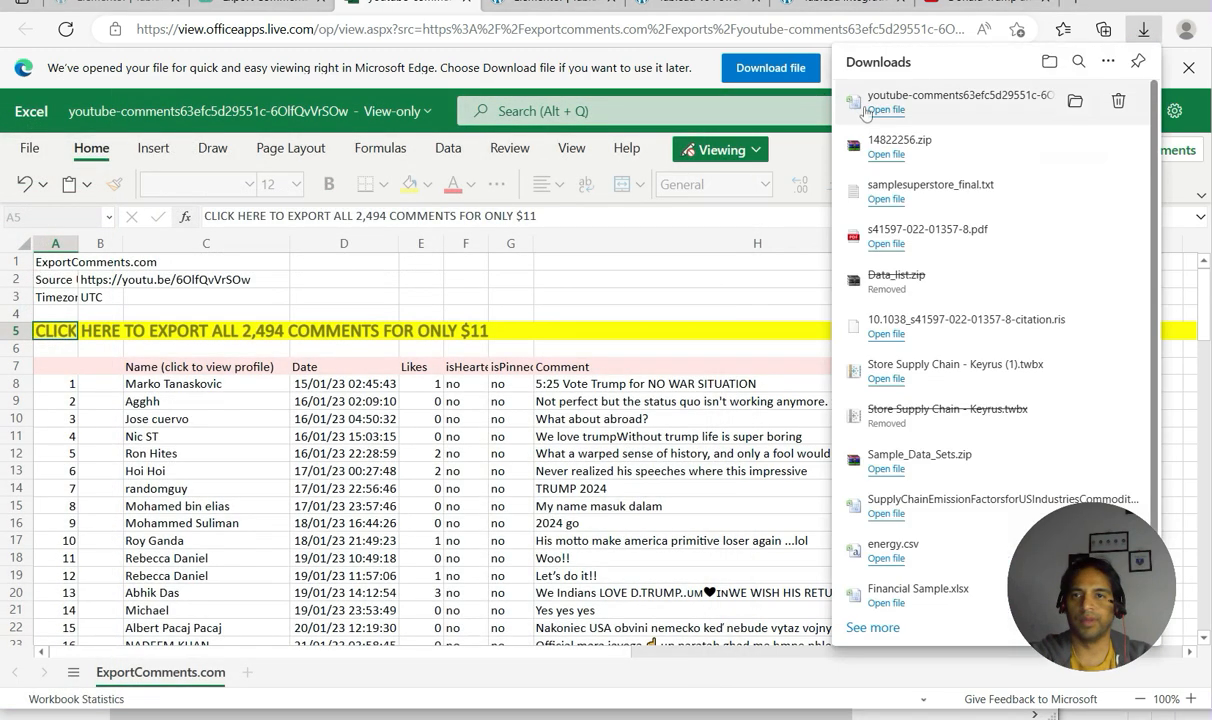
click(886, 110)
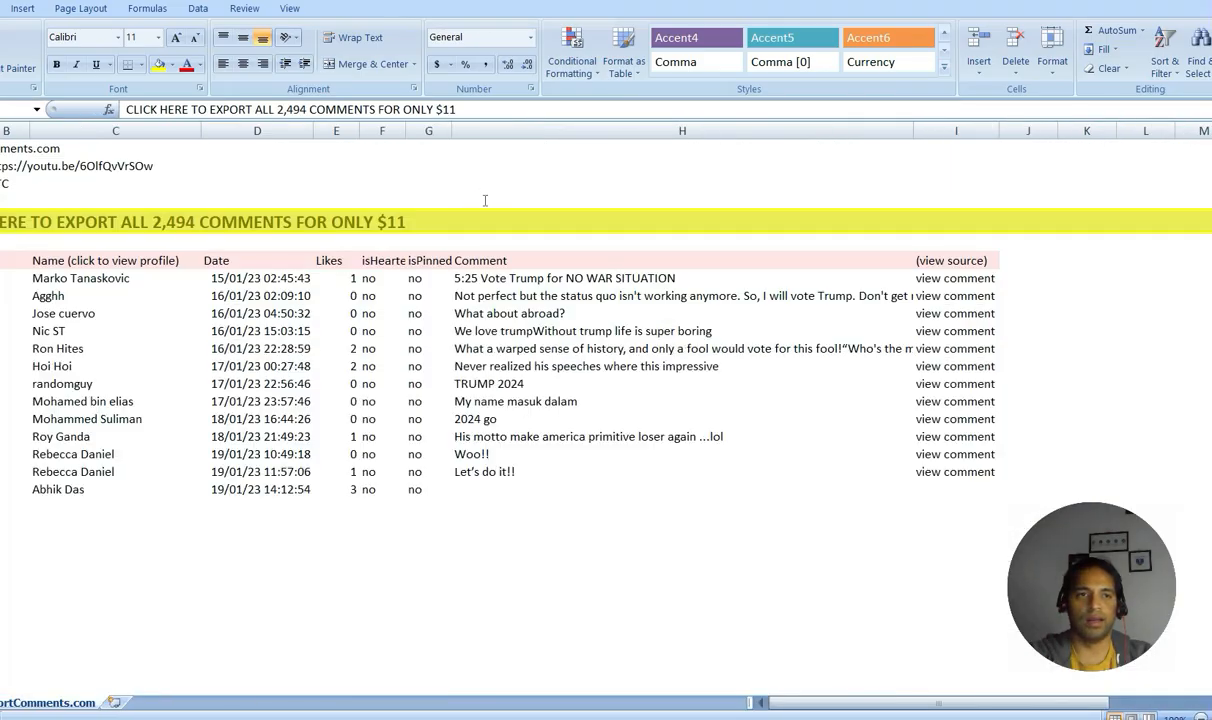
Save the comments workbook as trump_speech_latest in the Data Analytics folder, in Excel Workbook format.
key(F12)
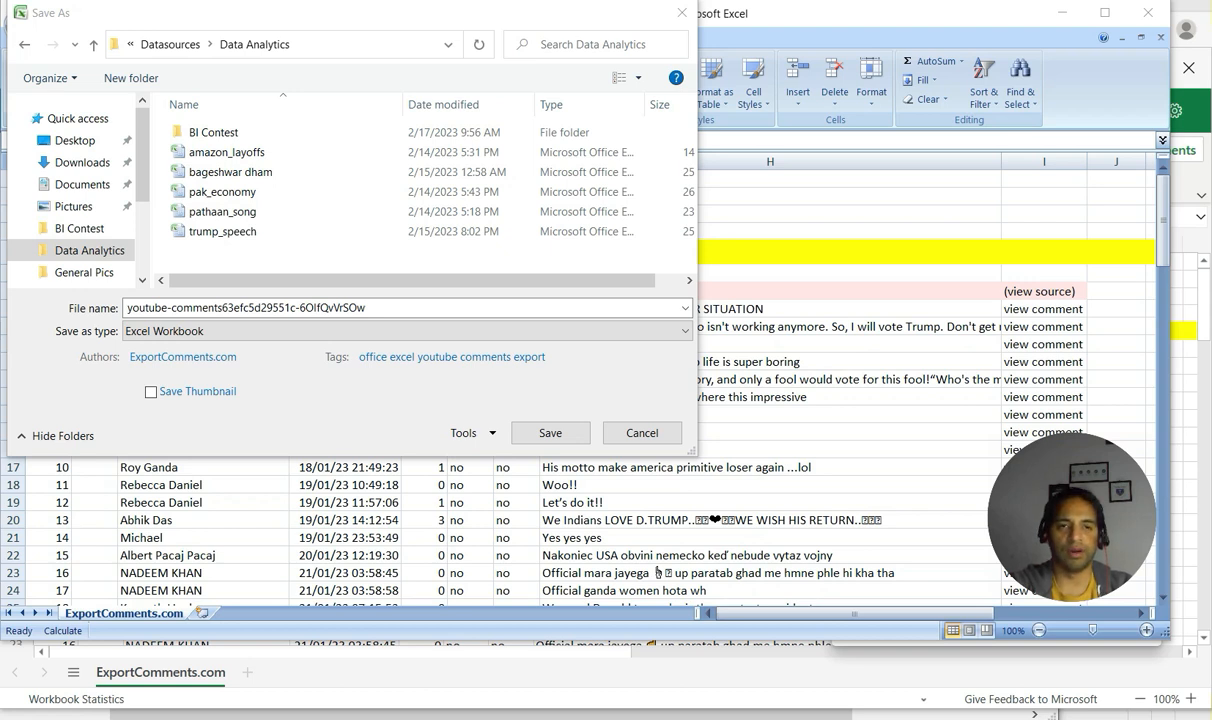
click(222, 231)
click(301, 308)
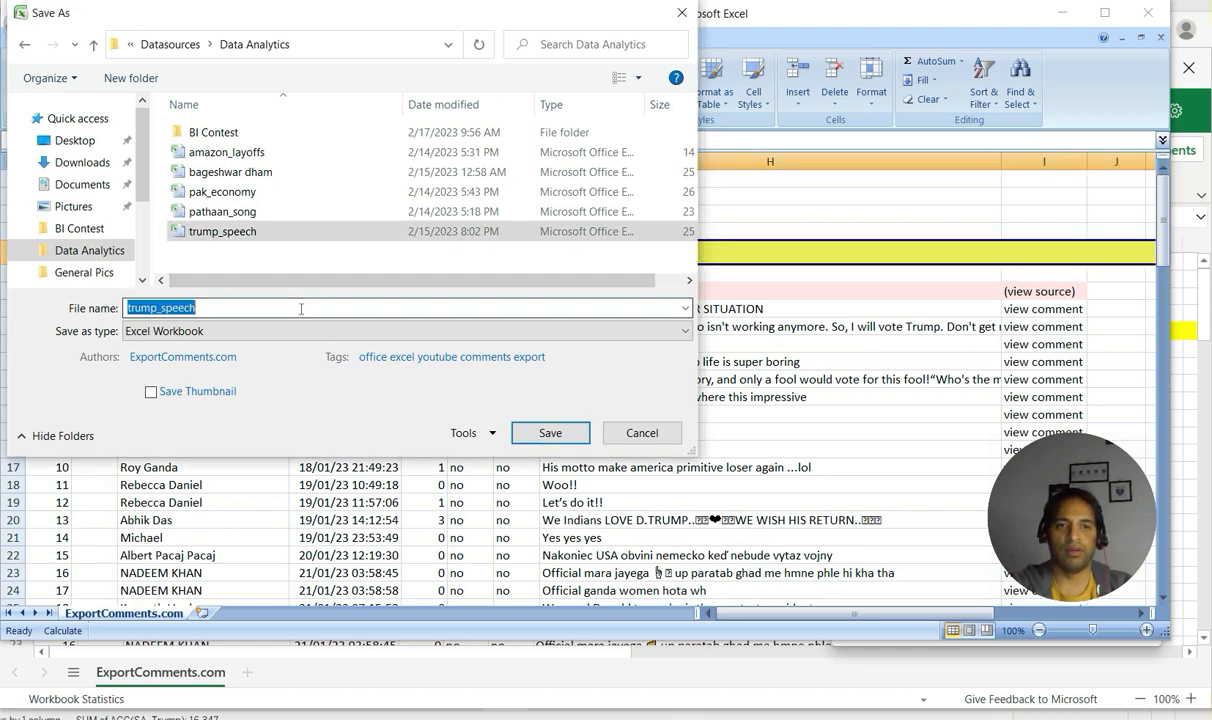
click(301, 308)
text(_)
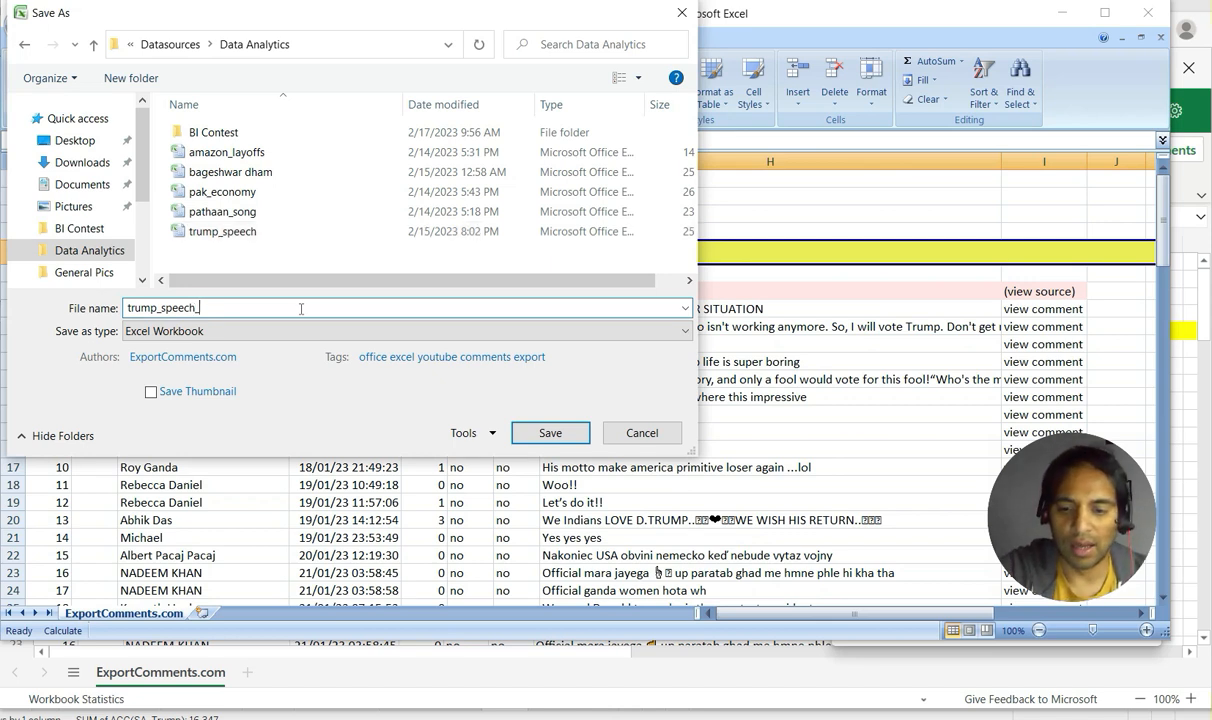
text(lat)
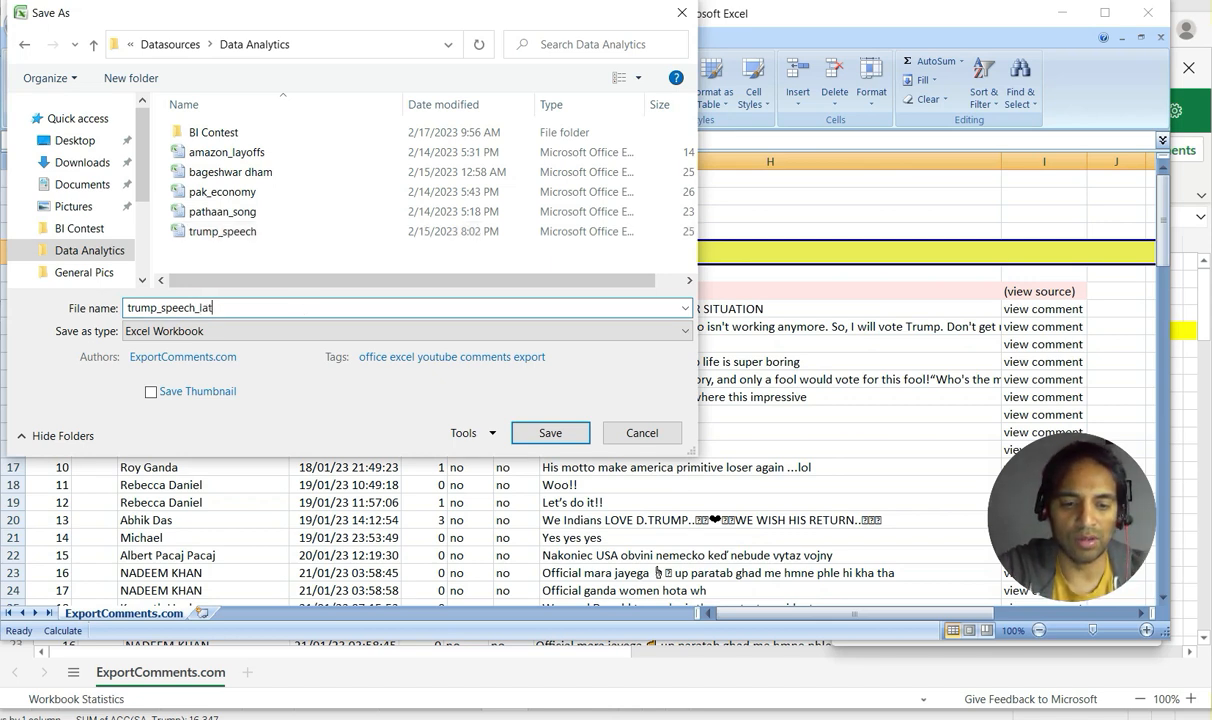
text(est)
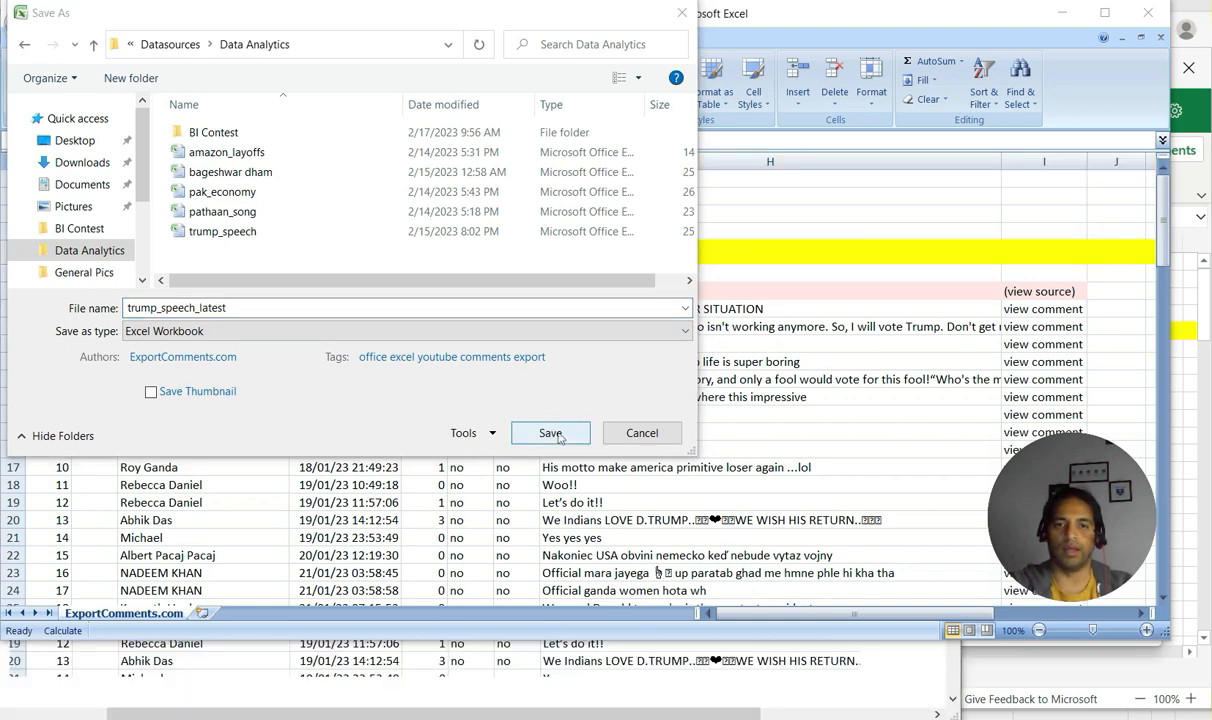
click(551, 436)
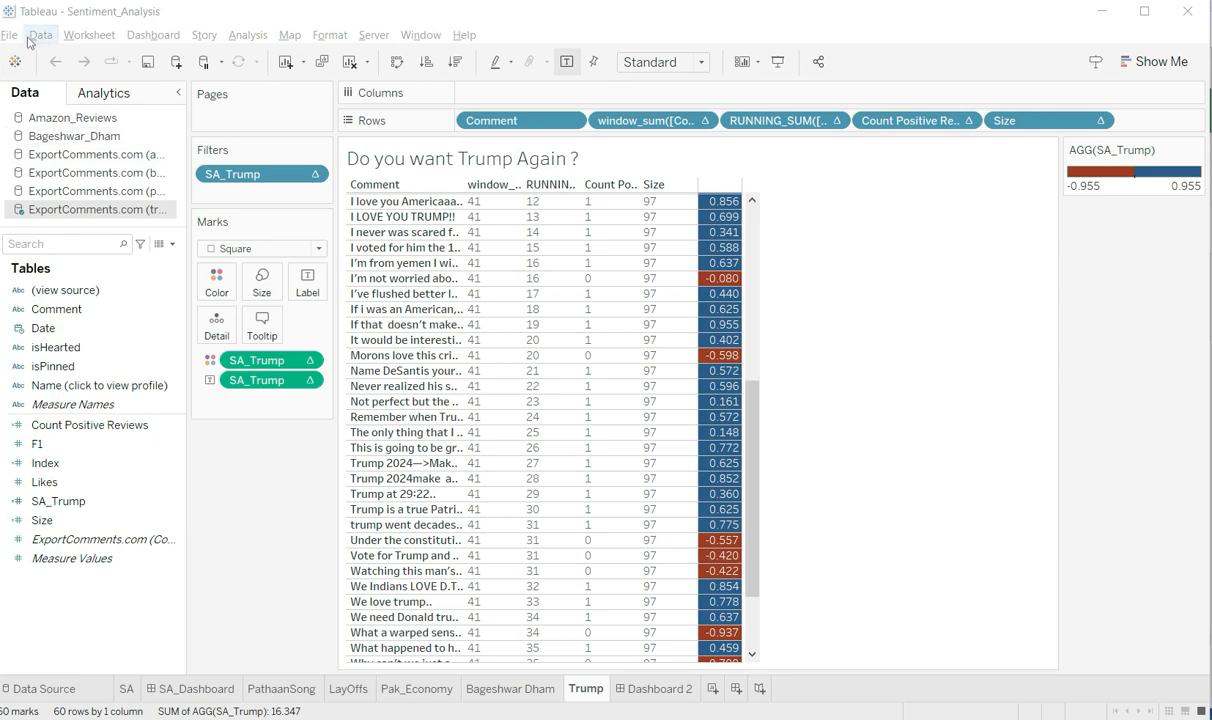
Add the trump_speech_latest Excel workbook from the Data Analytics folder as a new data source and clean it with Data Interpreter.
click(36, 37)
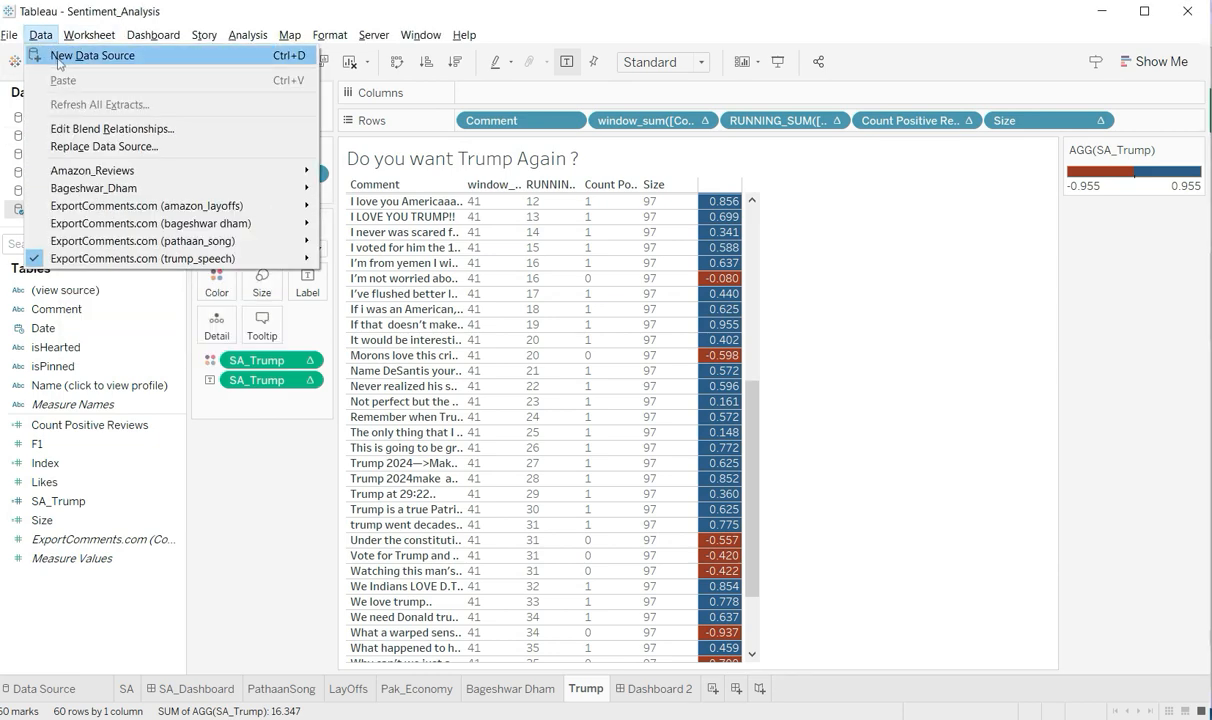
click(58, 58)
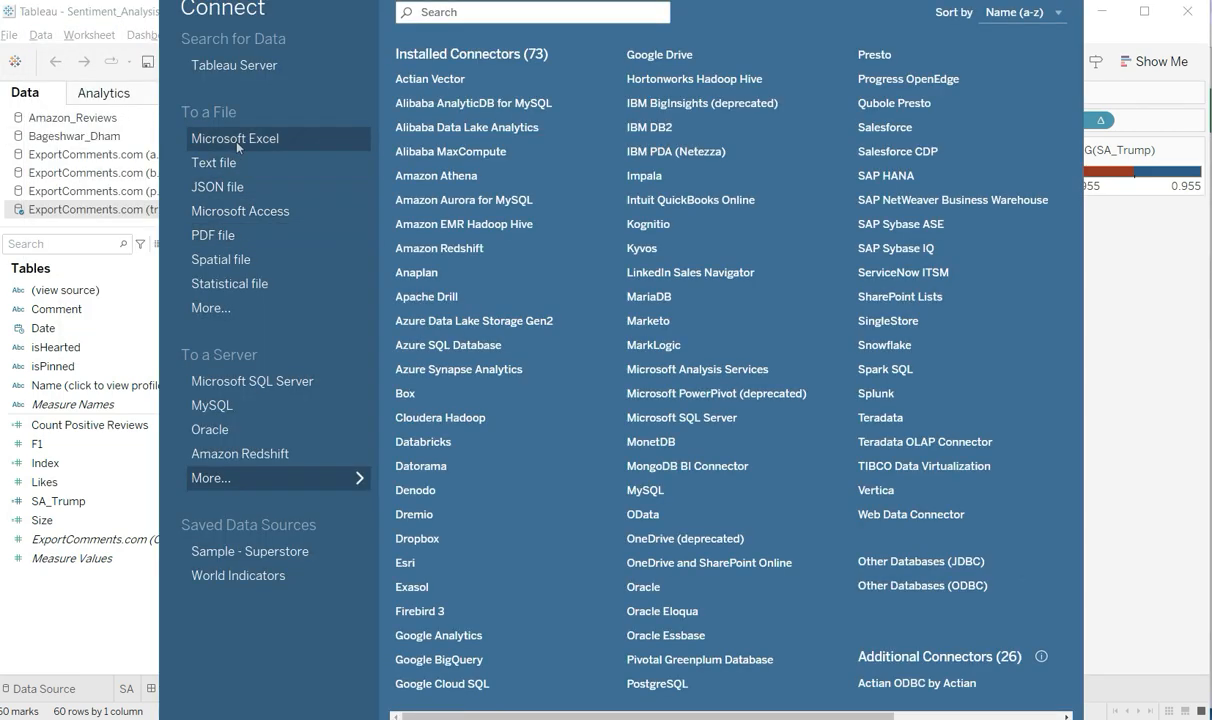
click(237, 146)
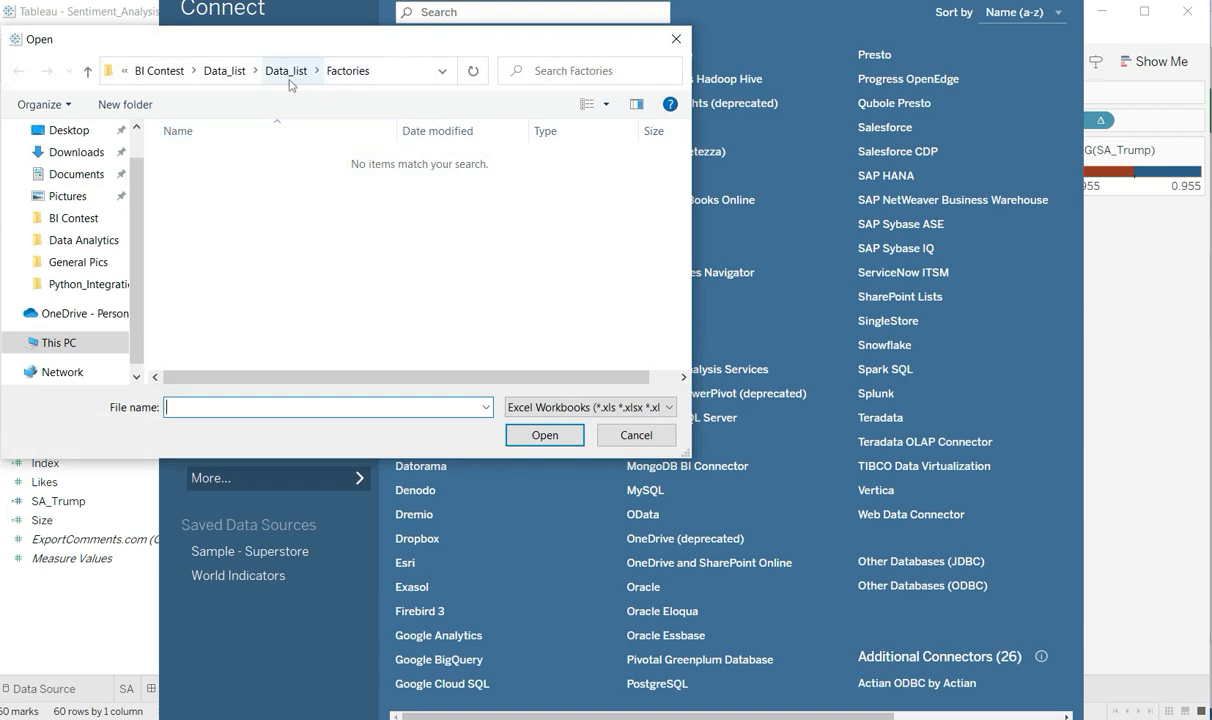
click(76, 240)
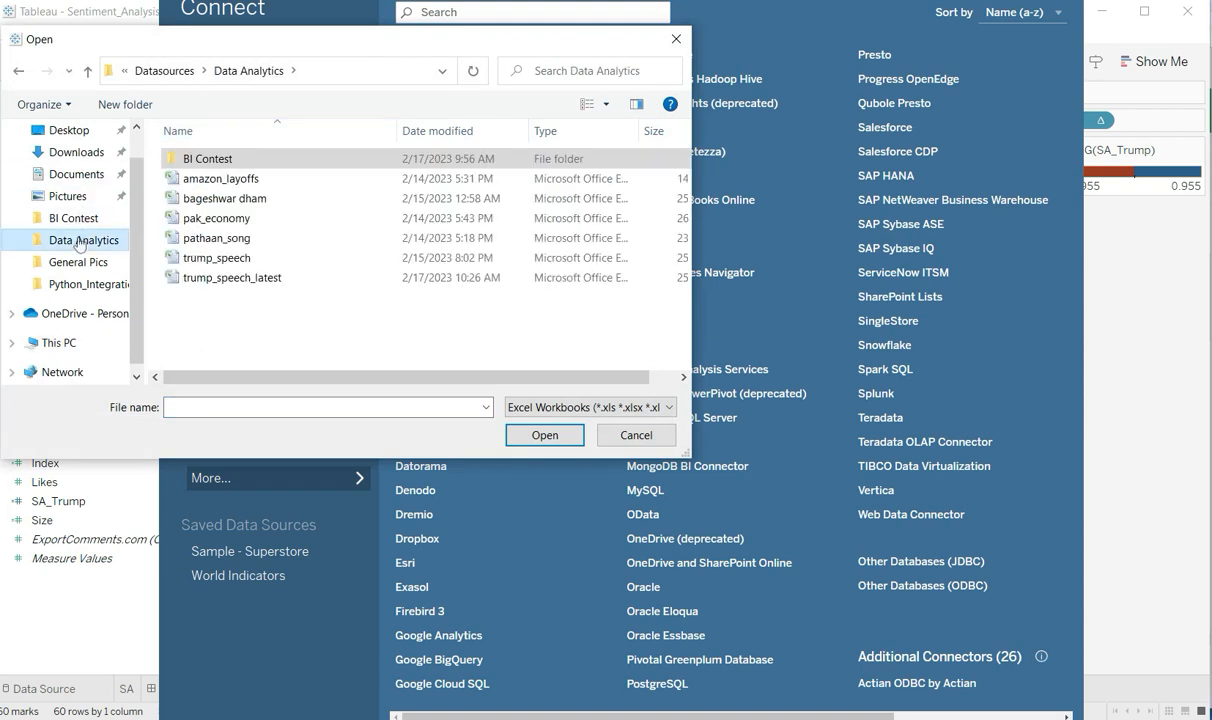
click(218, 279)
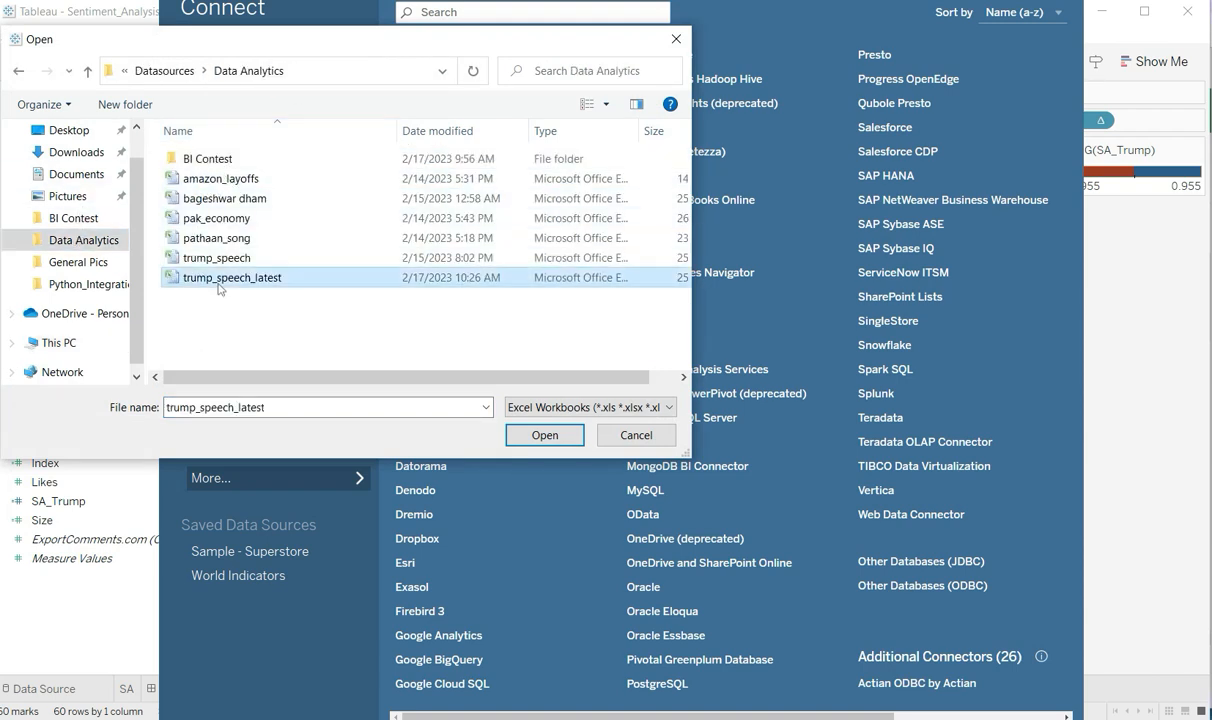
key(alt+Tab)
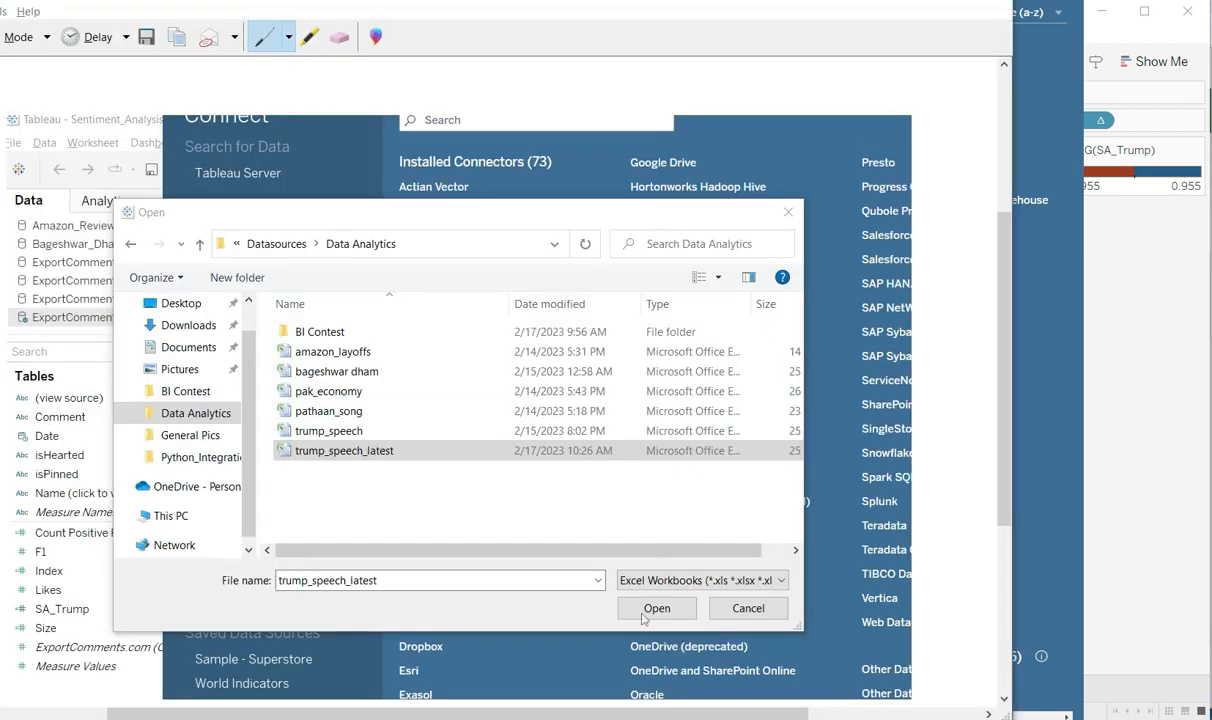
key(alt+Tab)
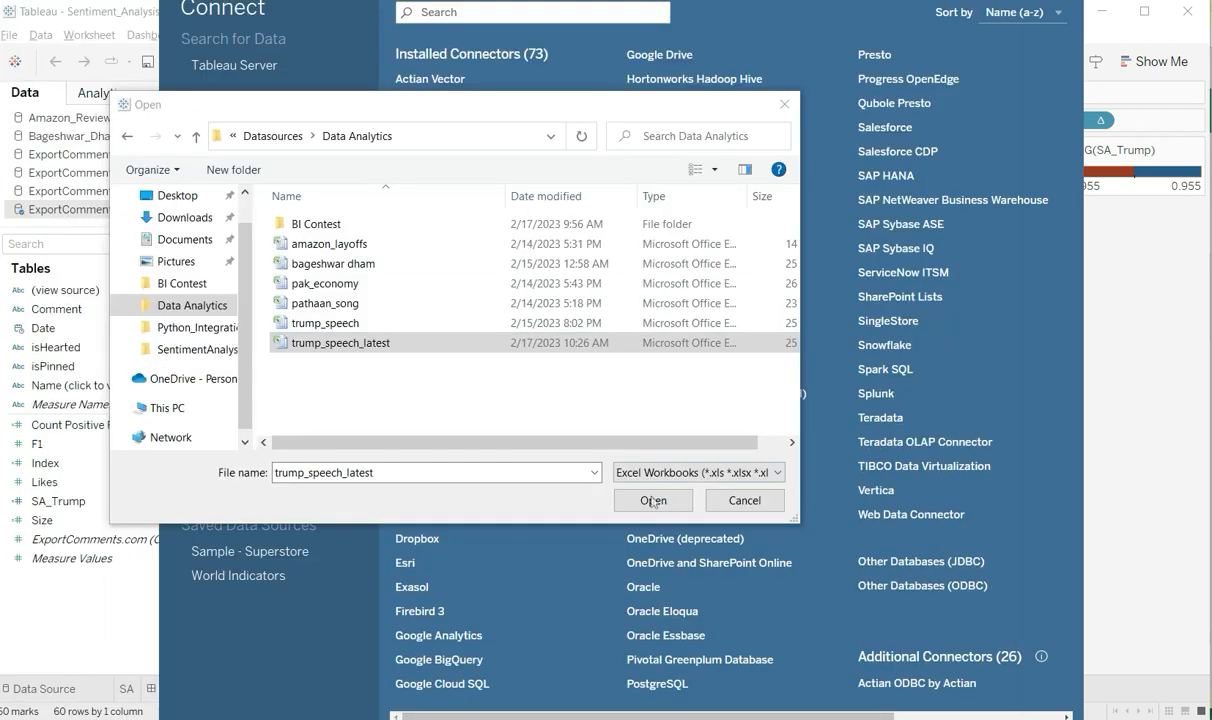
click(652, 503)
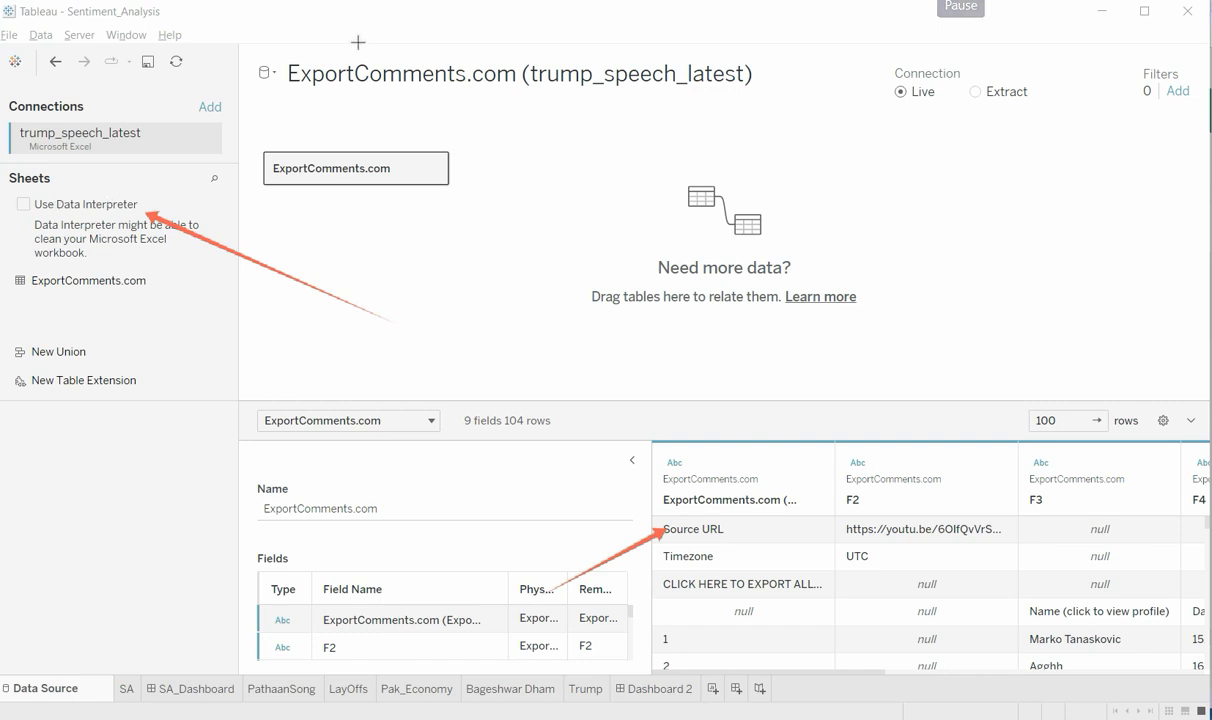
click(23, 204)
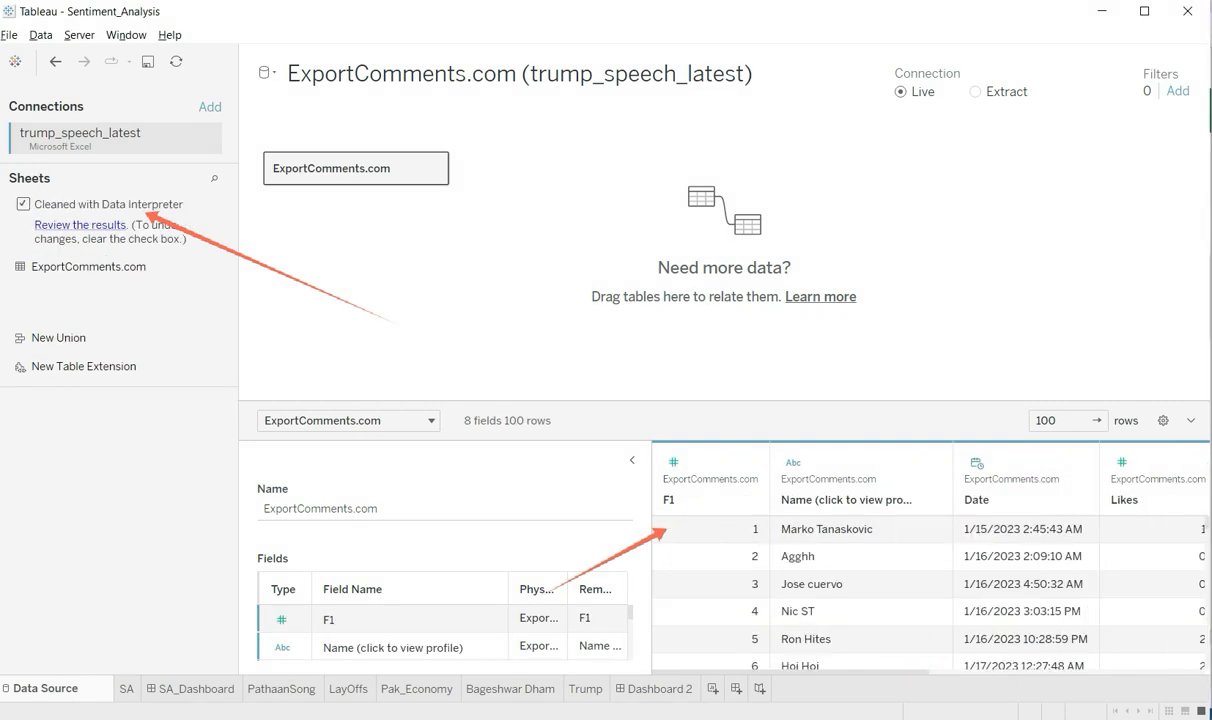
click(632, 461)
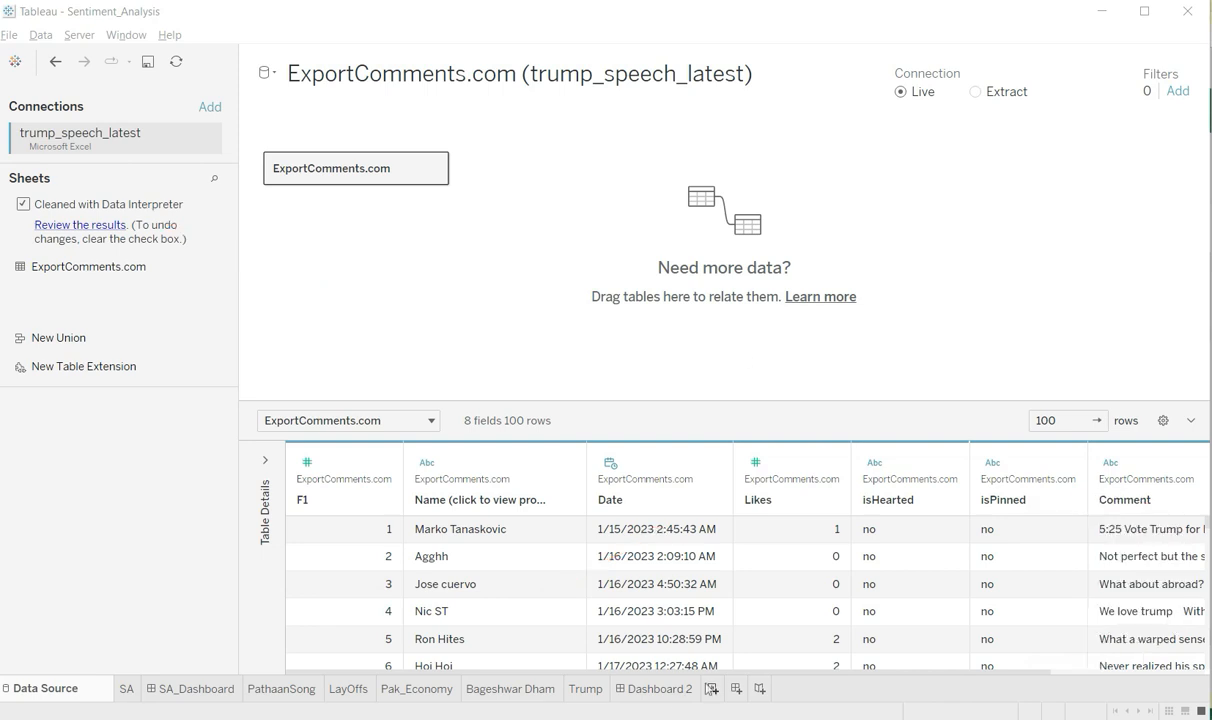
Create a new worksheet and name it Trump_Latest.
click(712, 689)
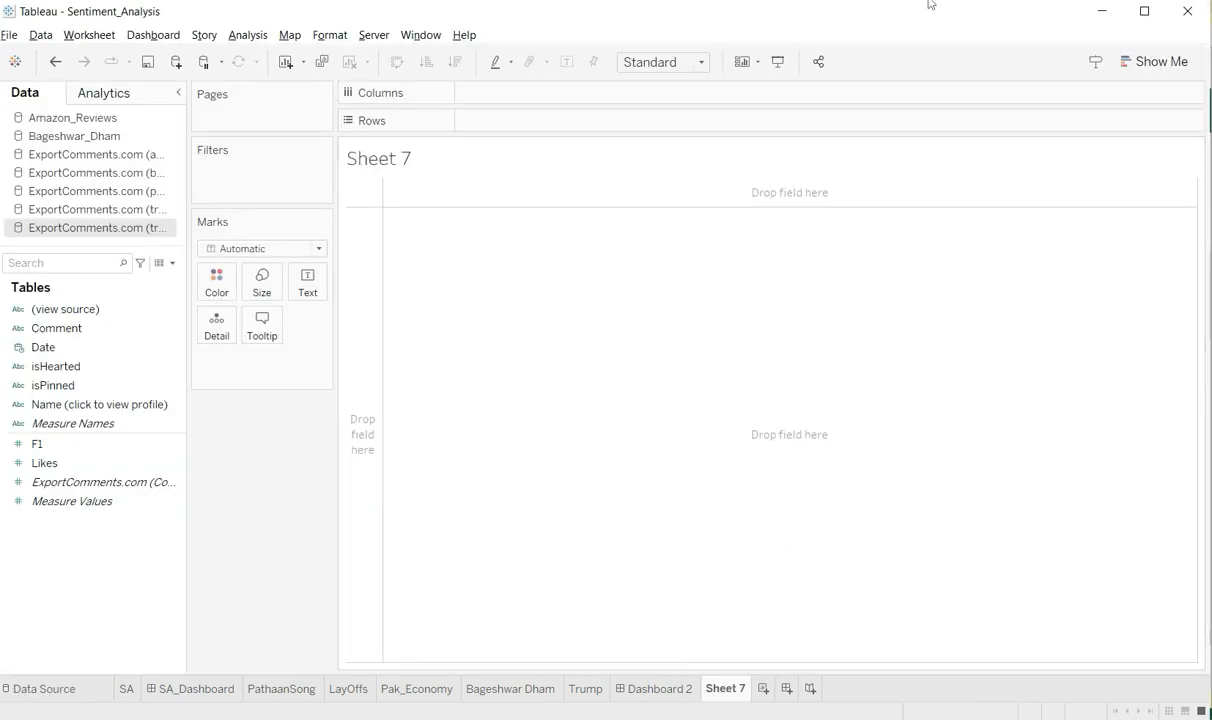
double_click(726, 690)
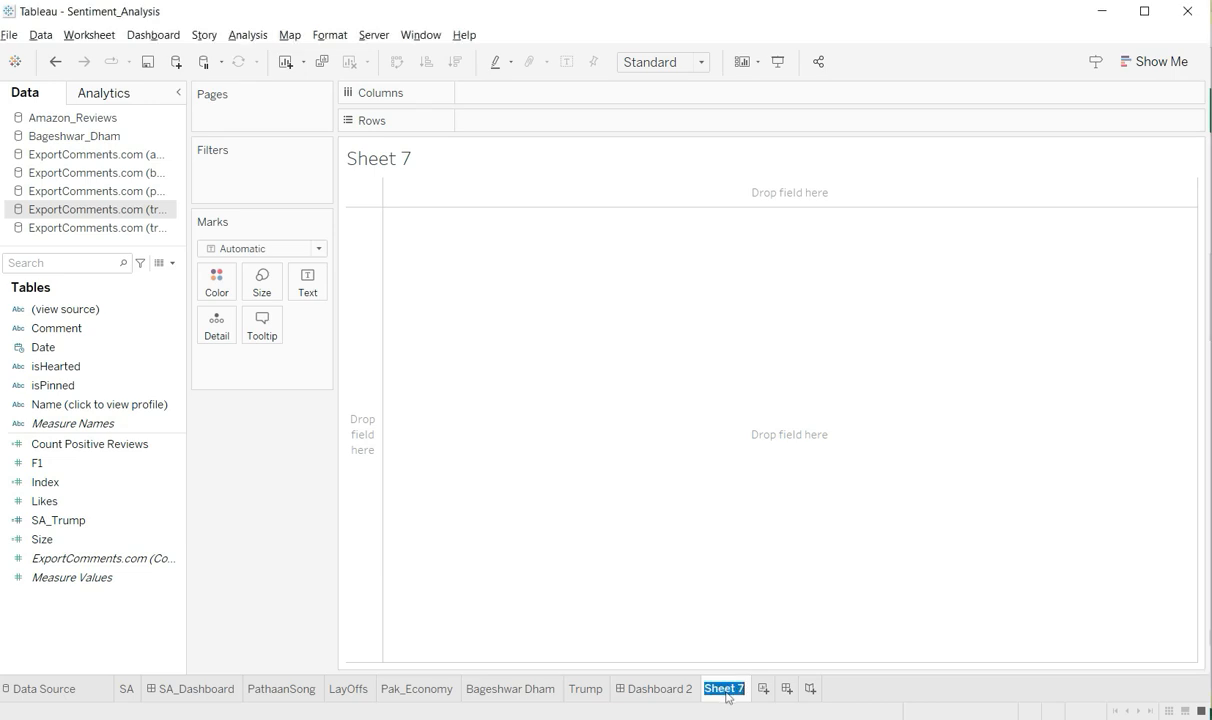
text(Trump_Late)
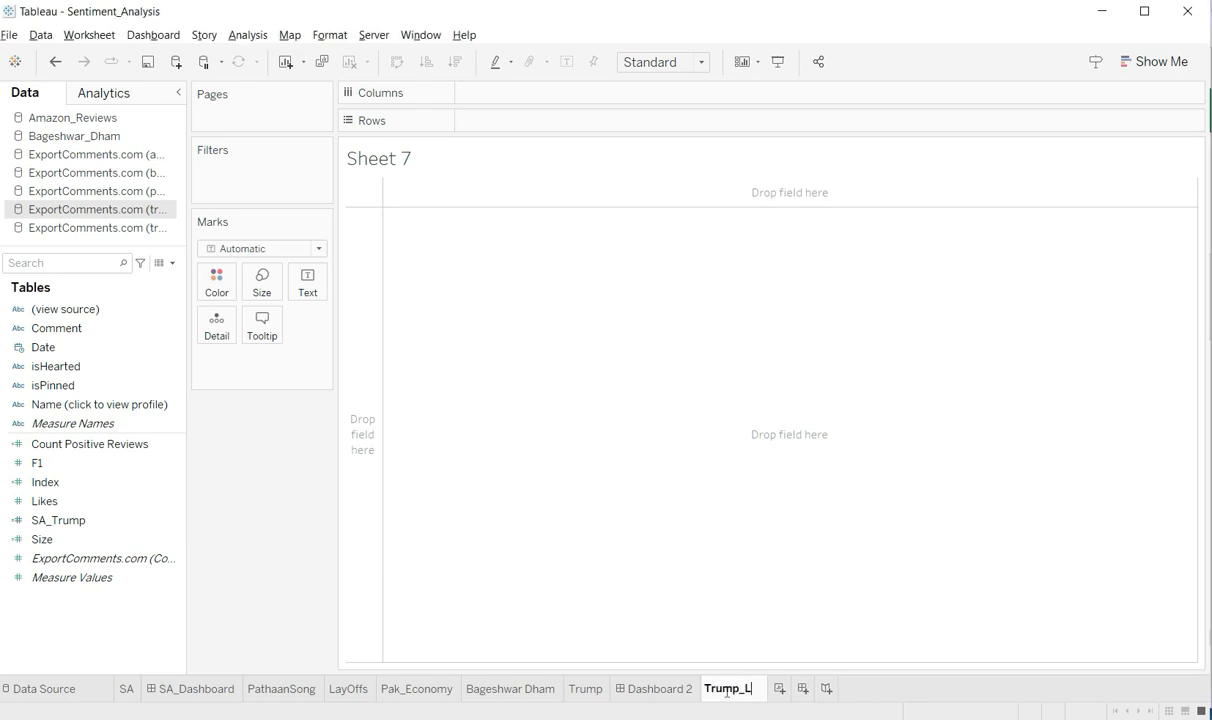
text(st)
key(Return)
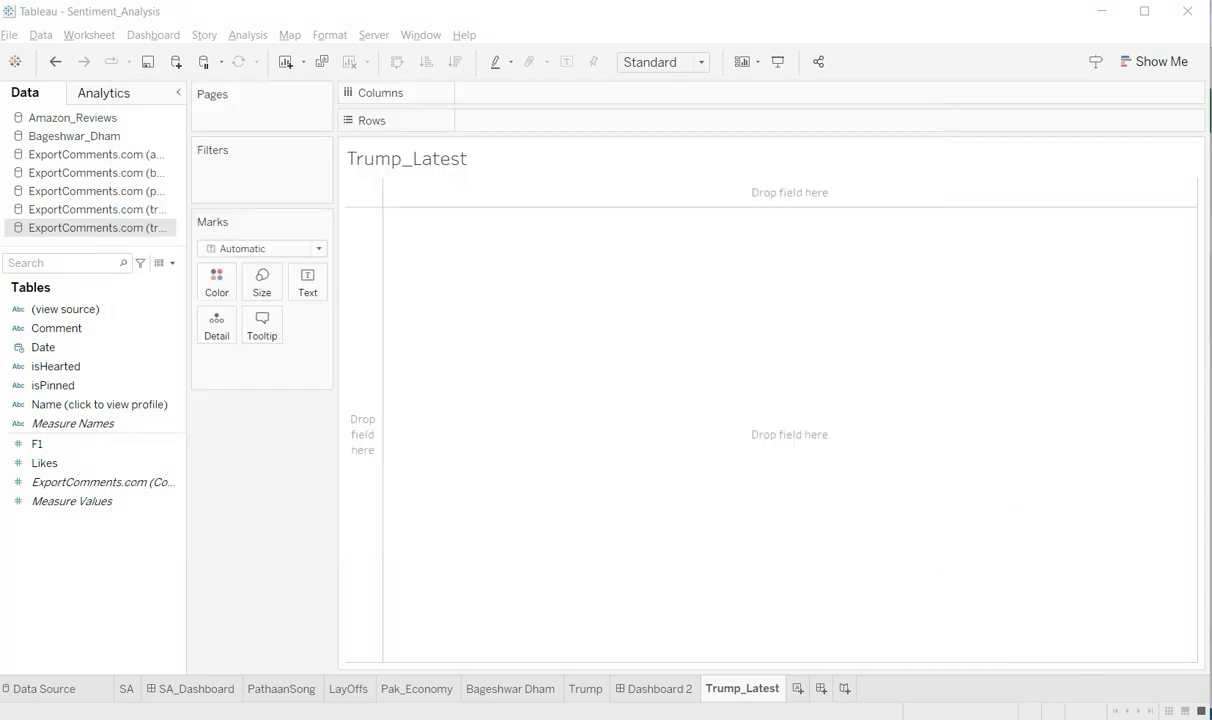
Test and save the TabPy analytics extension connection using hostname localhost and port 9004.
click(464, 35)
mouse_move(597, 166)
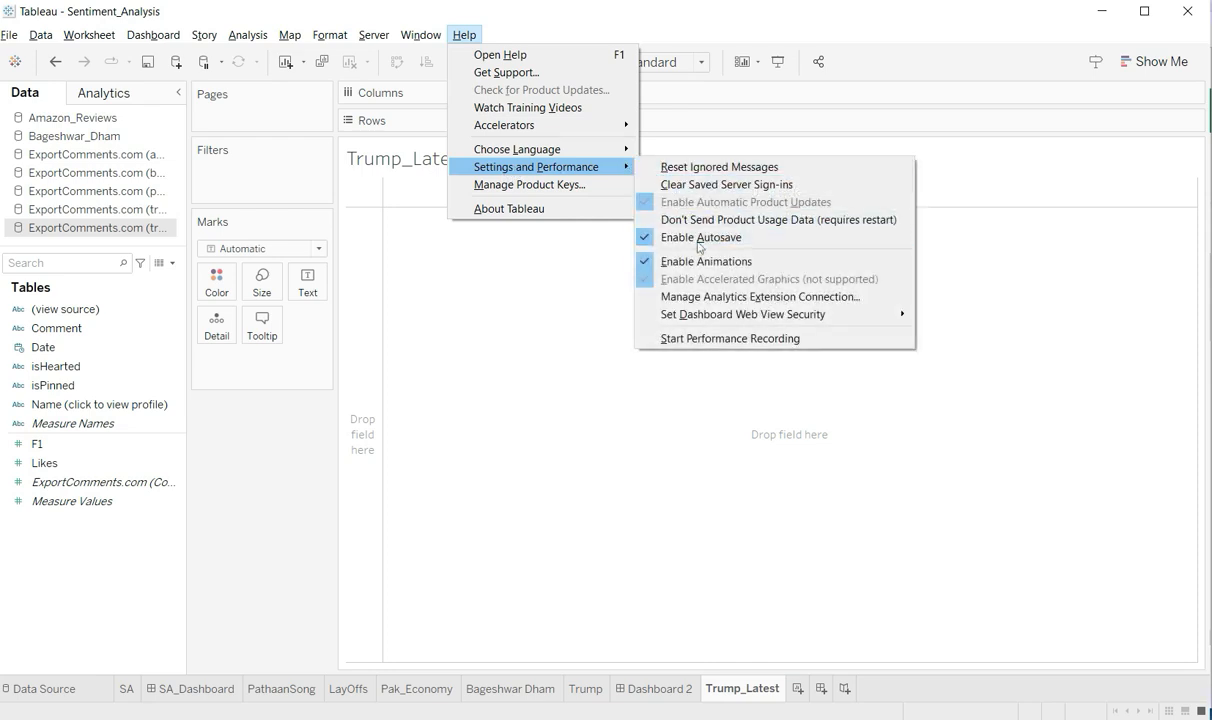
click(714, 300)
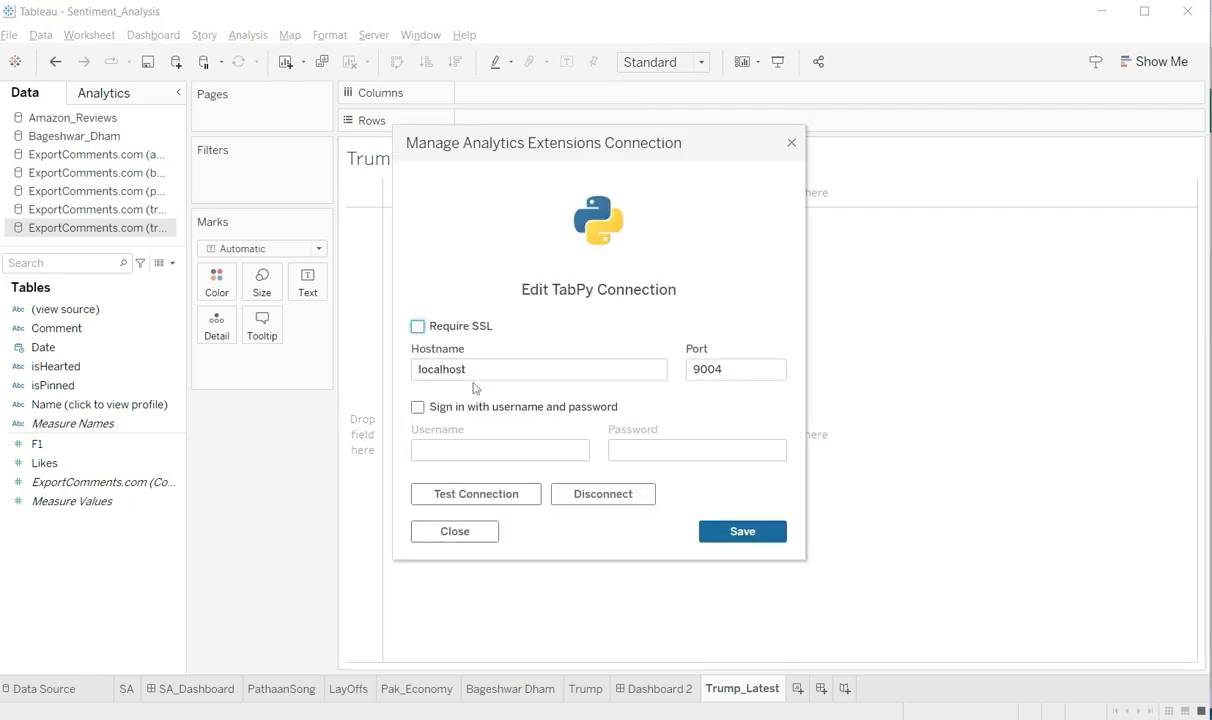
click(478, 369)
drag(467, 369, 388, 368)
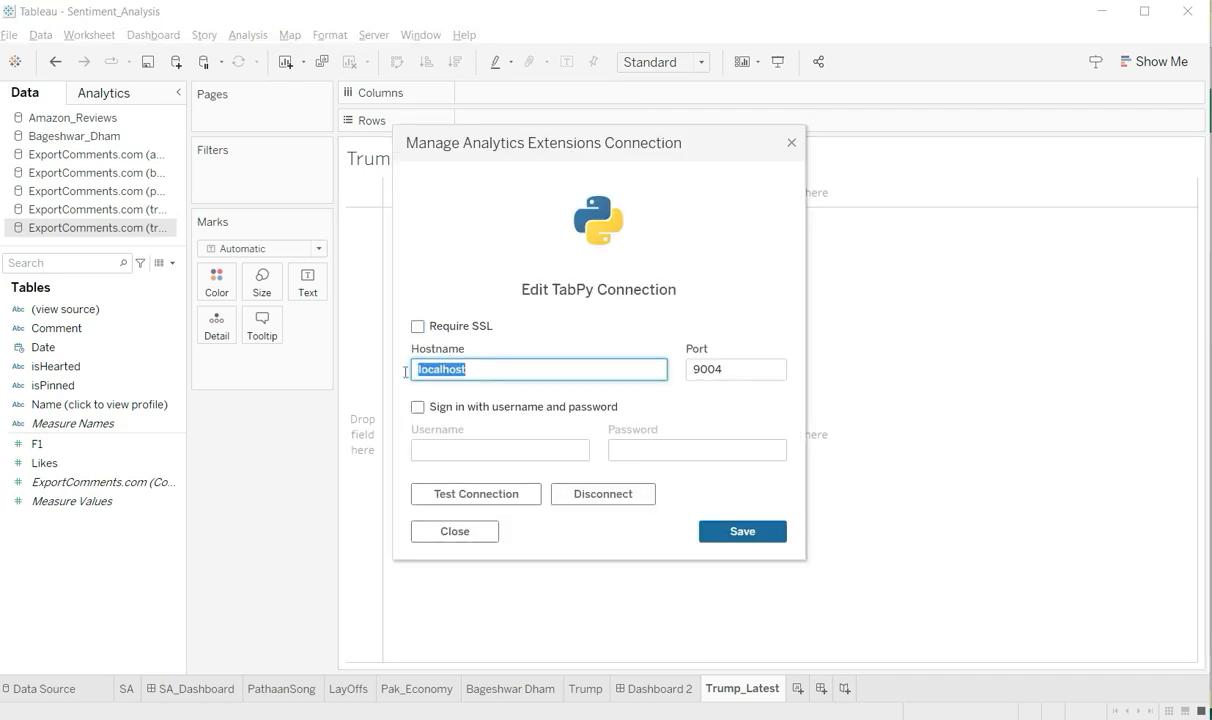
double_click(700, 369)
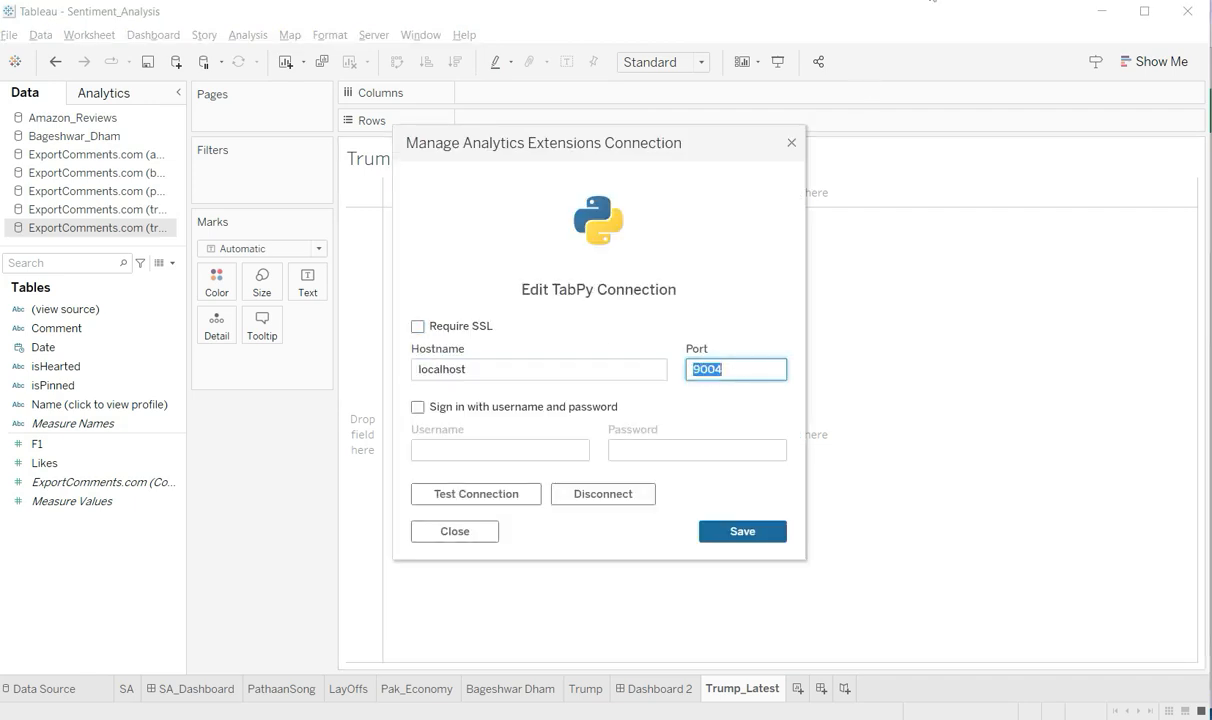
click(932, 1)
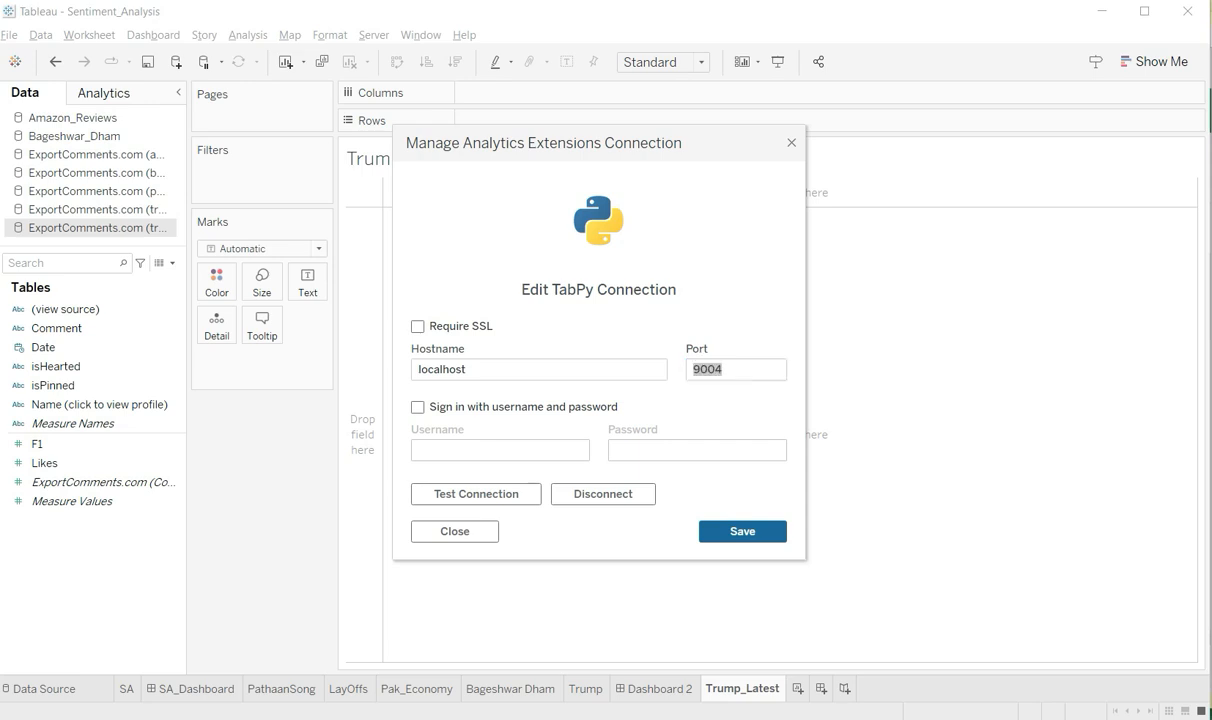
click(469, 494)
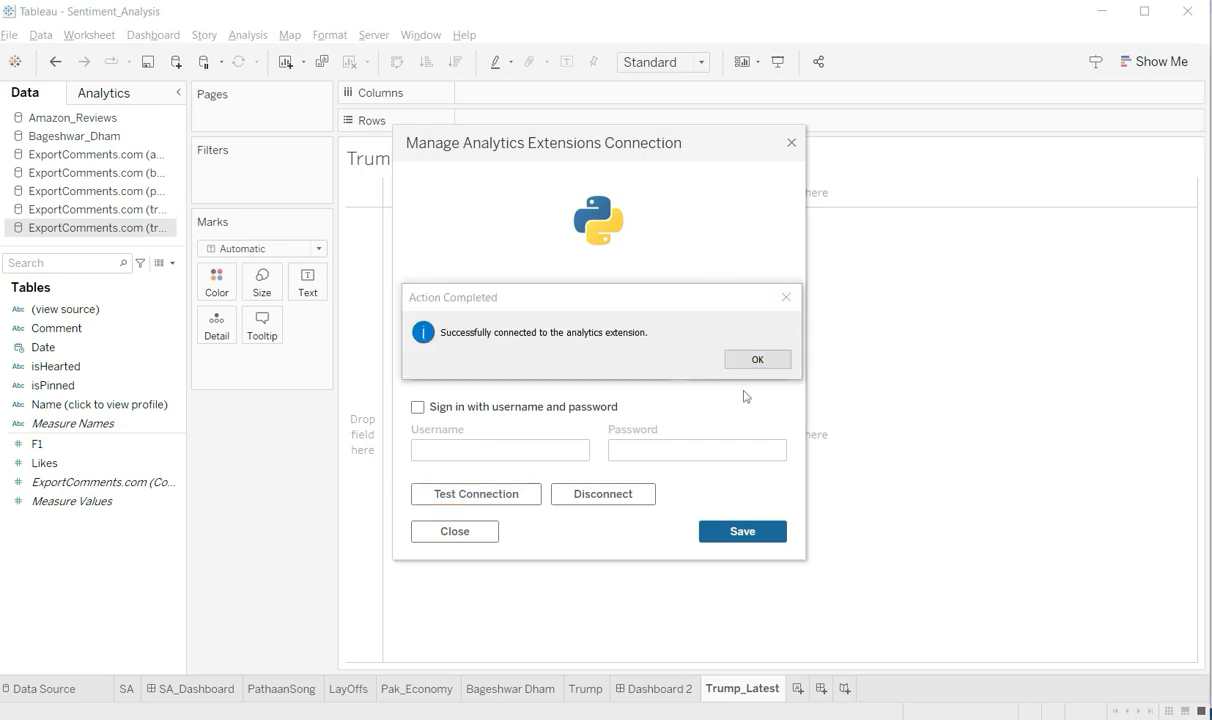
click(762, 358)
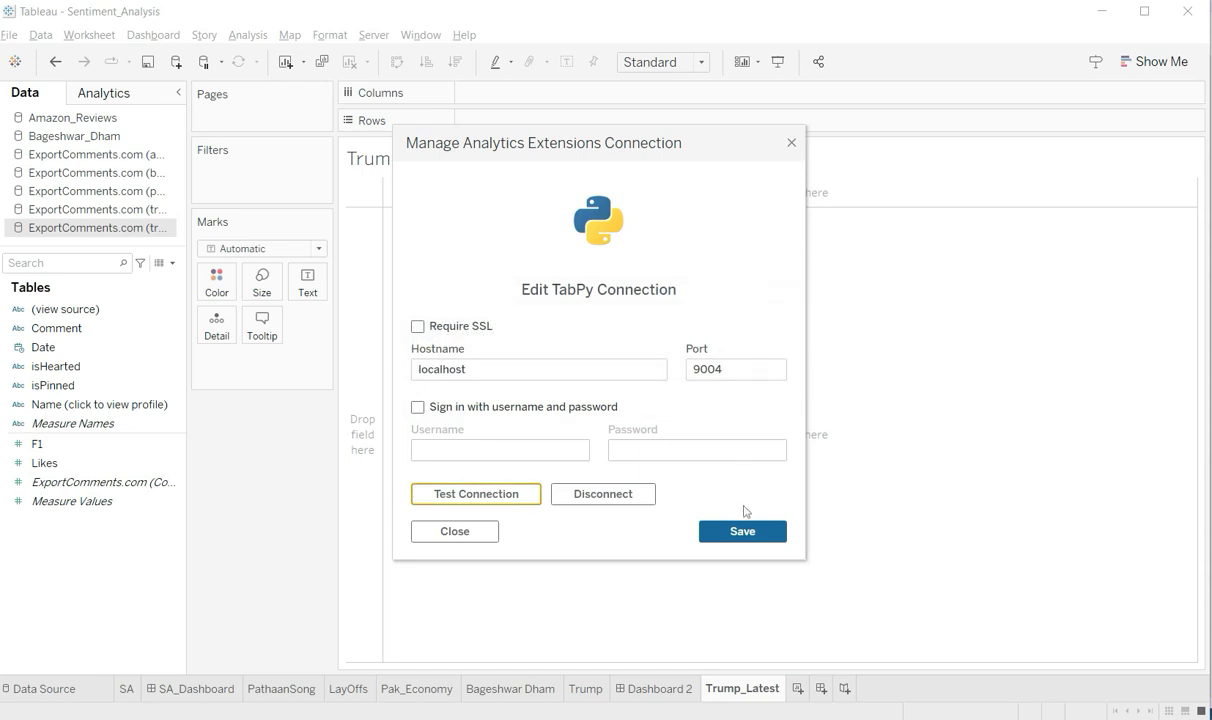
click(743, 530)
click(791, 143)
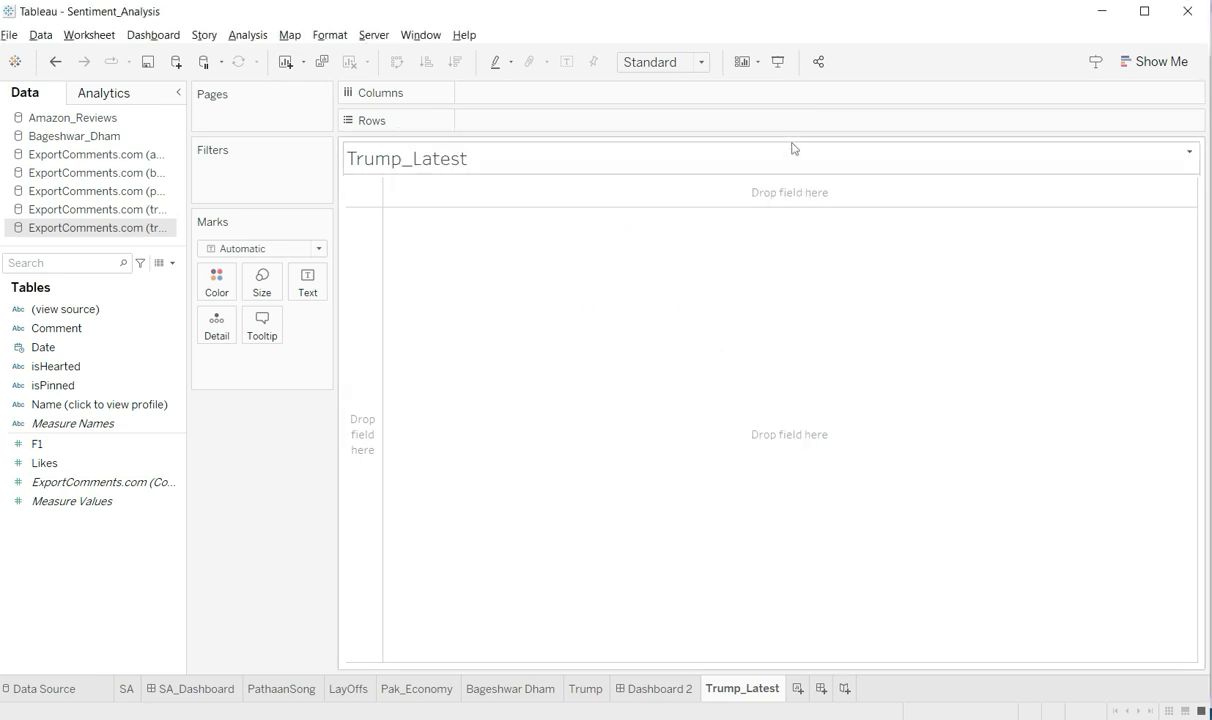
List Comment as rows and create a SCRIPT_REAL calculated field named Sentiment Score that returns each Comment's compound polarity from vaderSentiment's SentimentIntensityAnalyzer.
click(62, 332)
drag(62, 337, 473, 127)
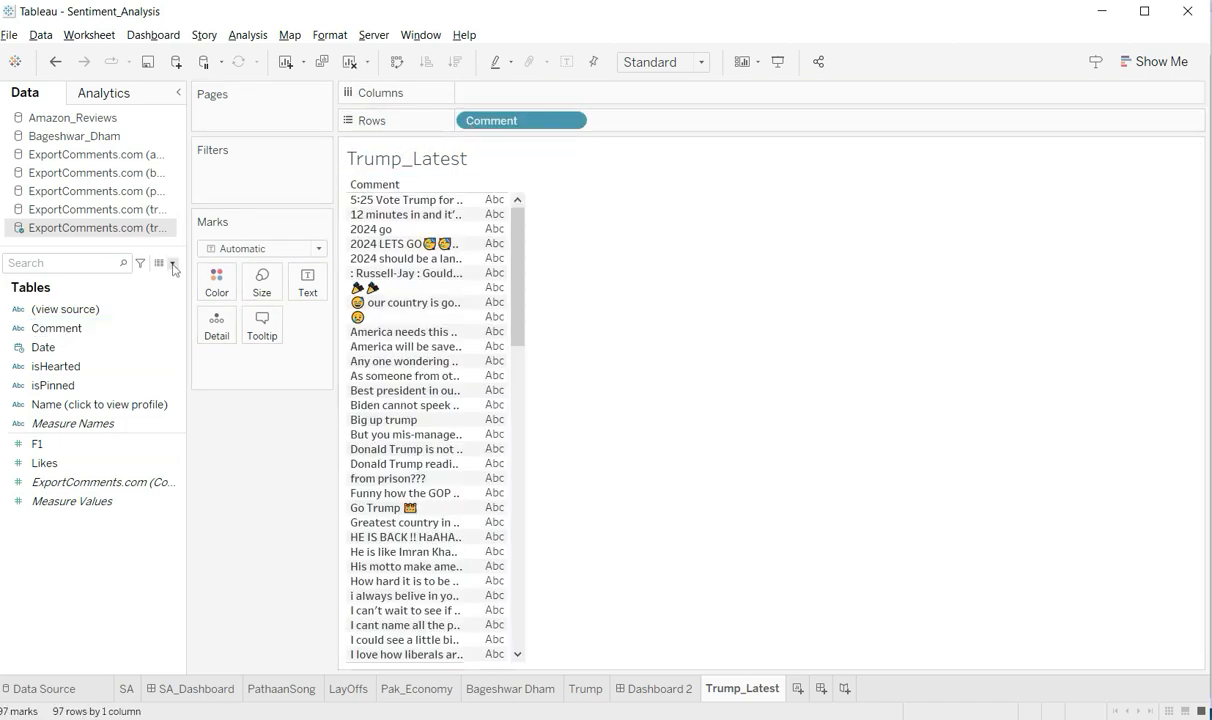
click(171, 263)
click(150, 281)
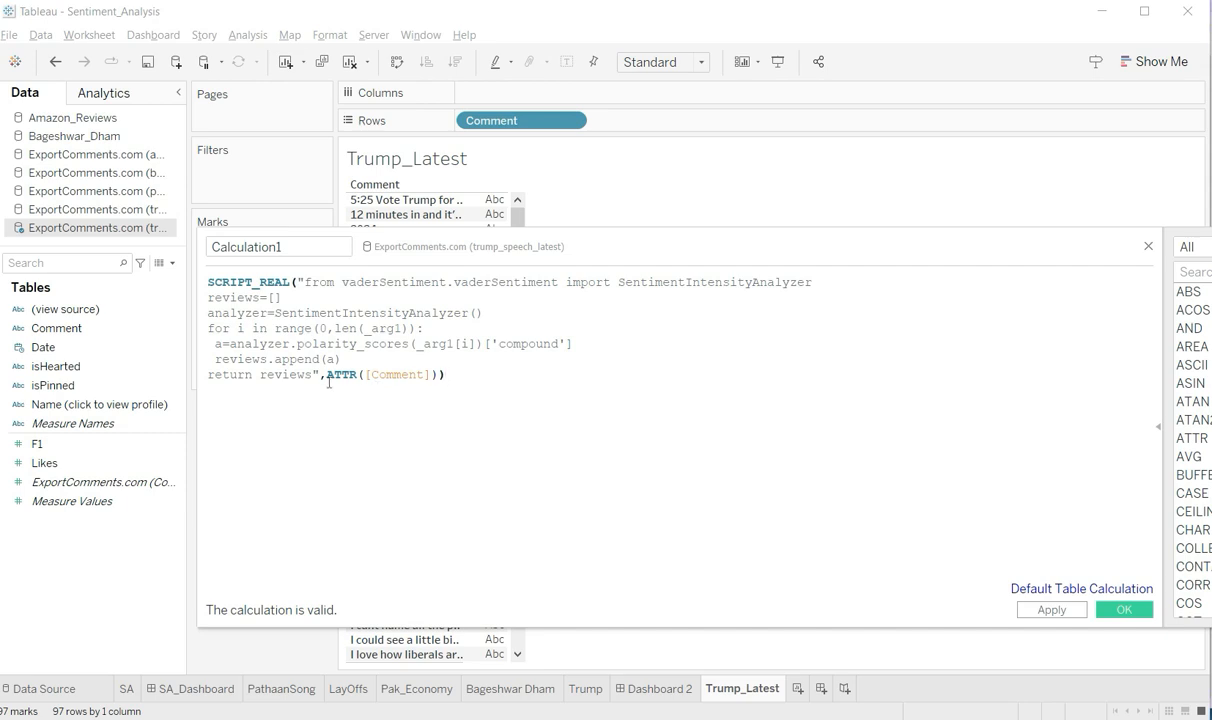
drag(446, 376, 322, 376)
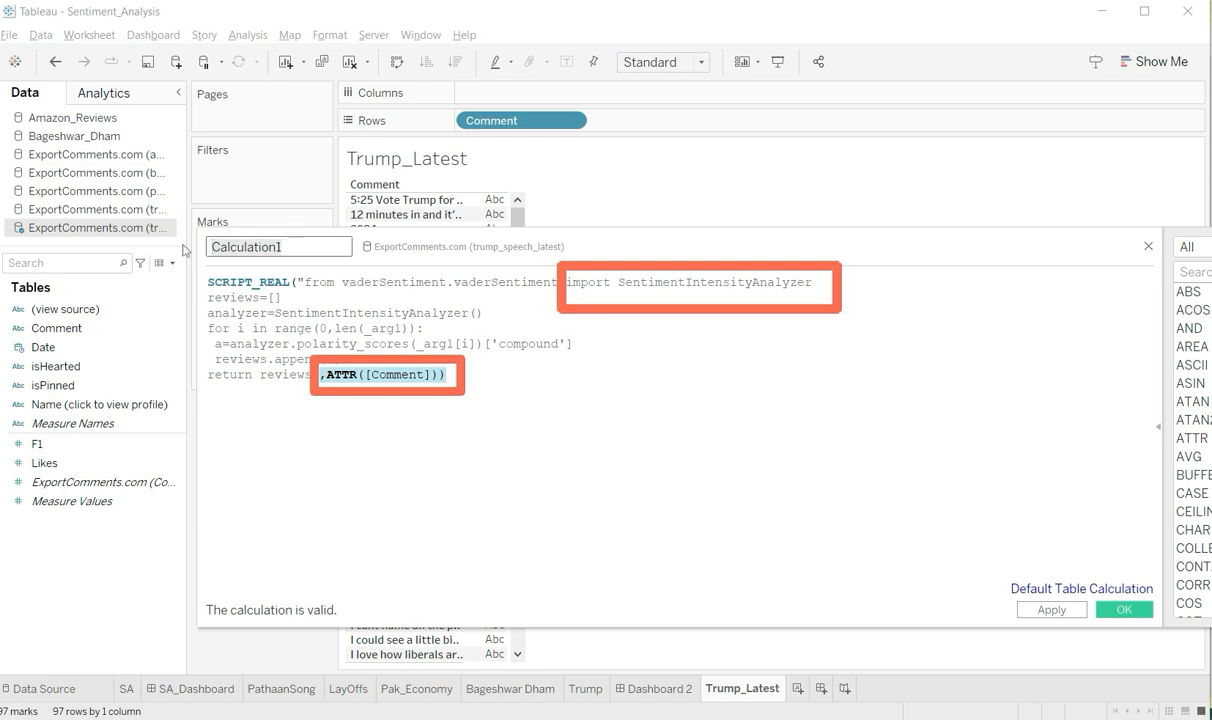
text(Sentim)
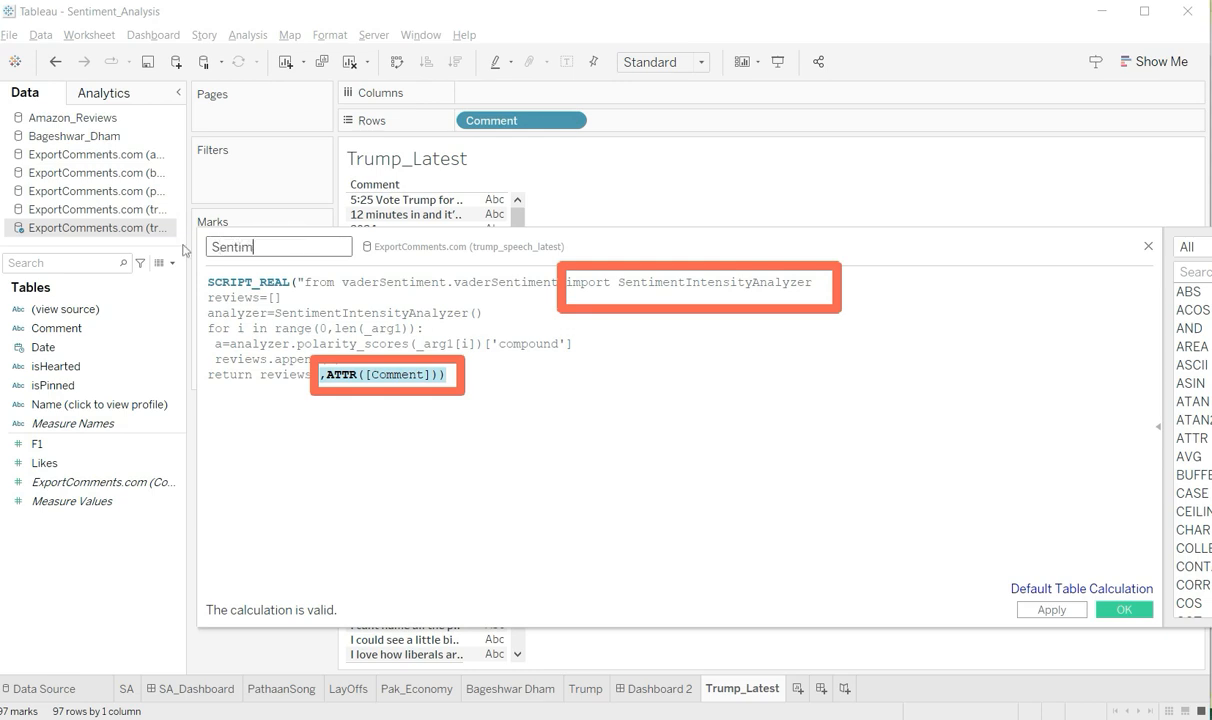
text(ent Score)
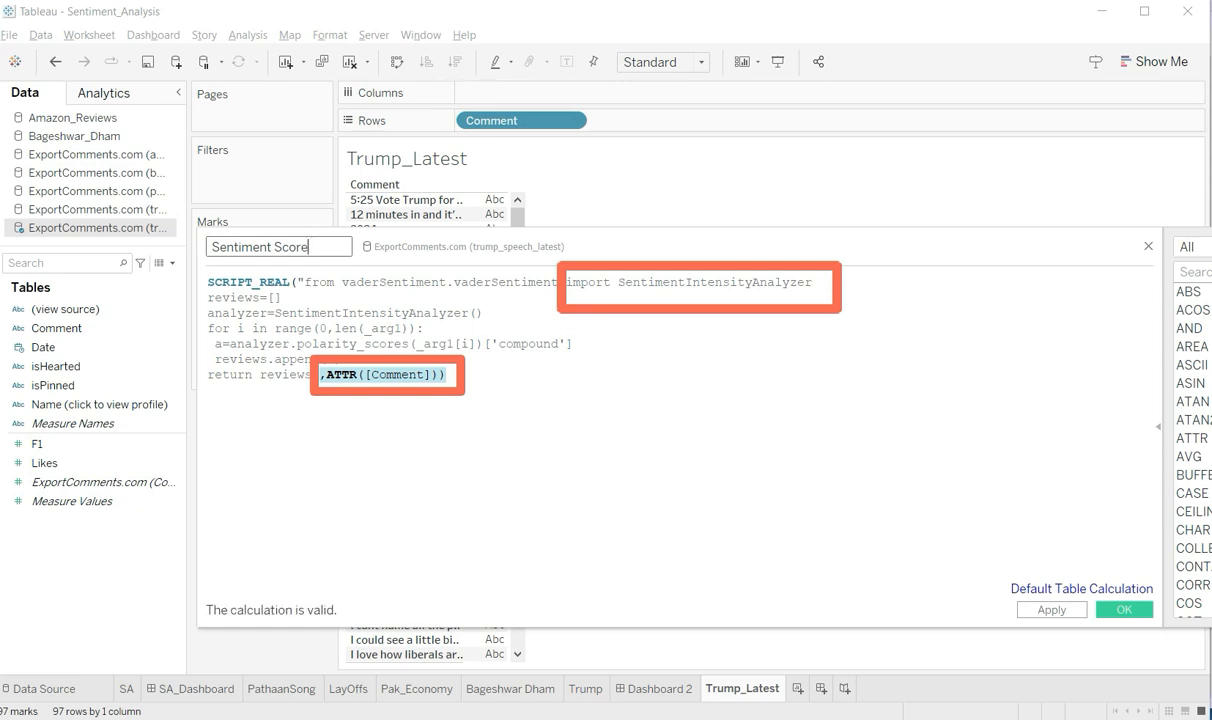
click(1126, 610)
Colour the comment marks by Sentiment Score and display the score as text beside each comment.
drag(112, 487, 216, 280)
mouse_move(480, 253)
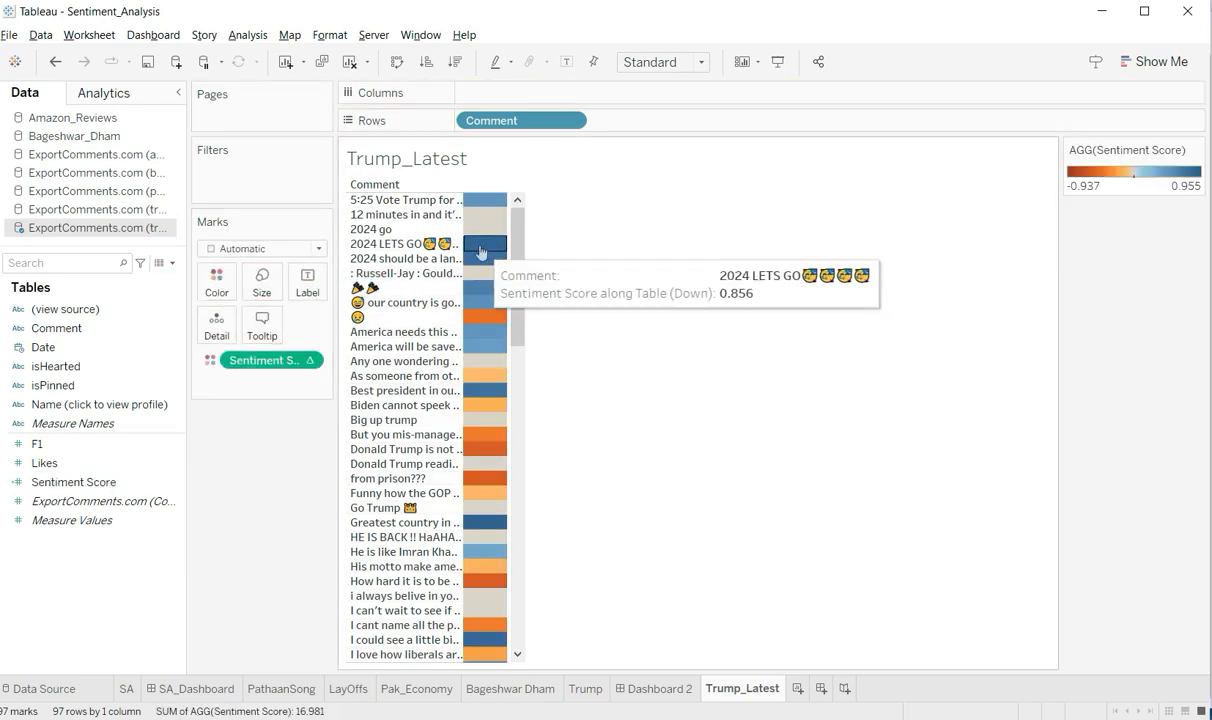
drag(522, 243, 527, 189)
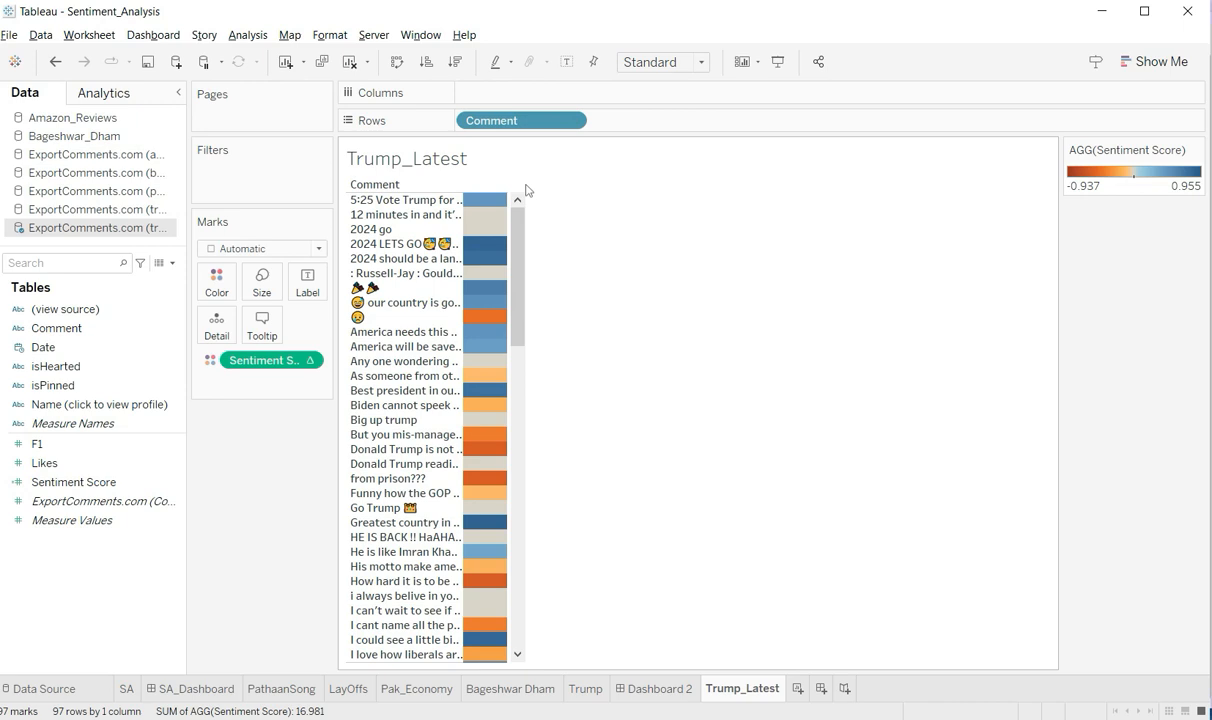
click(64, 405)
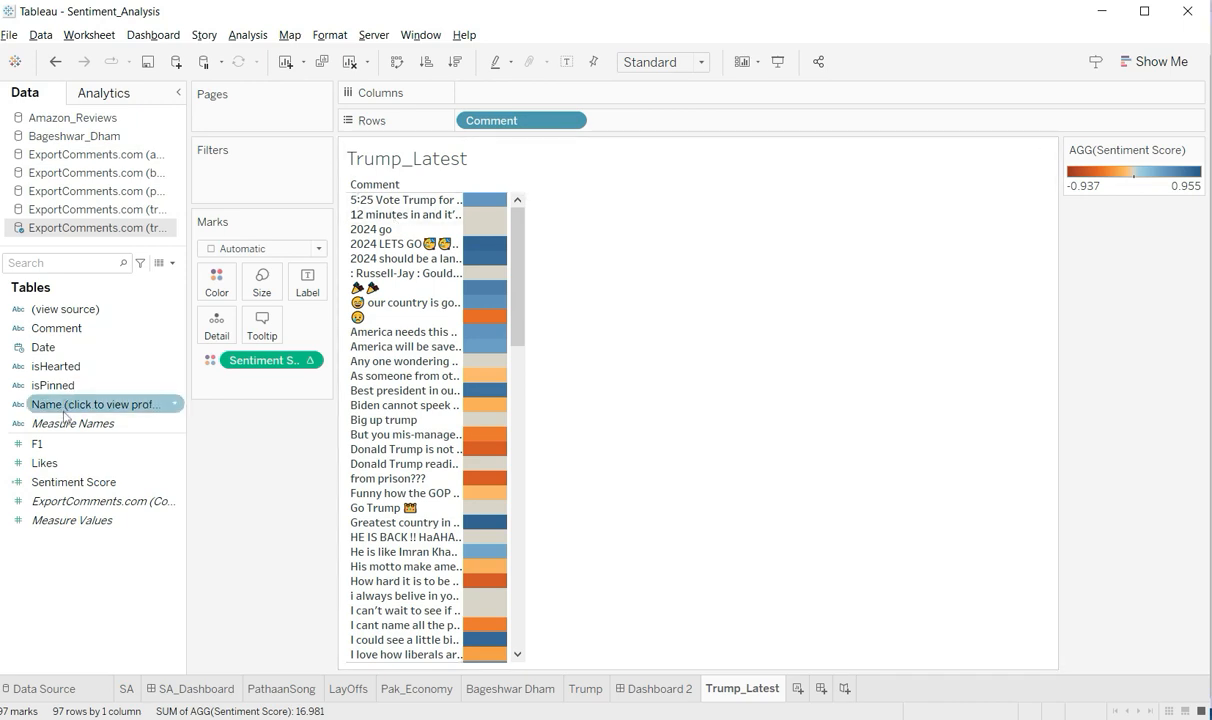
click(44, 463)
drag(66, 482, 297, 285)
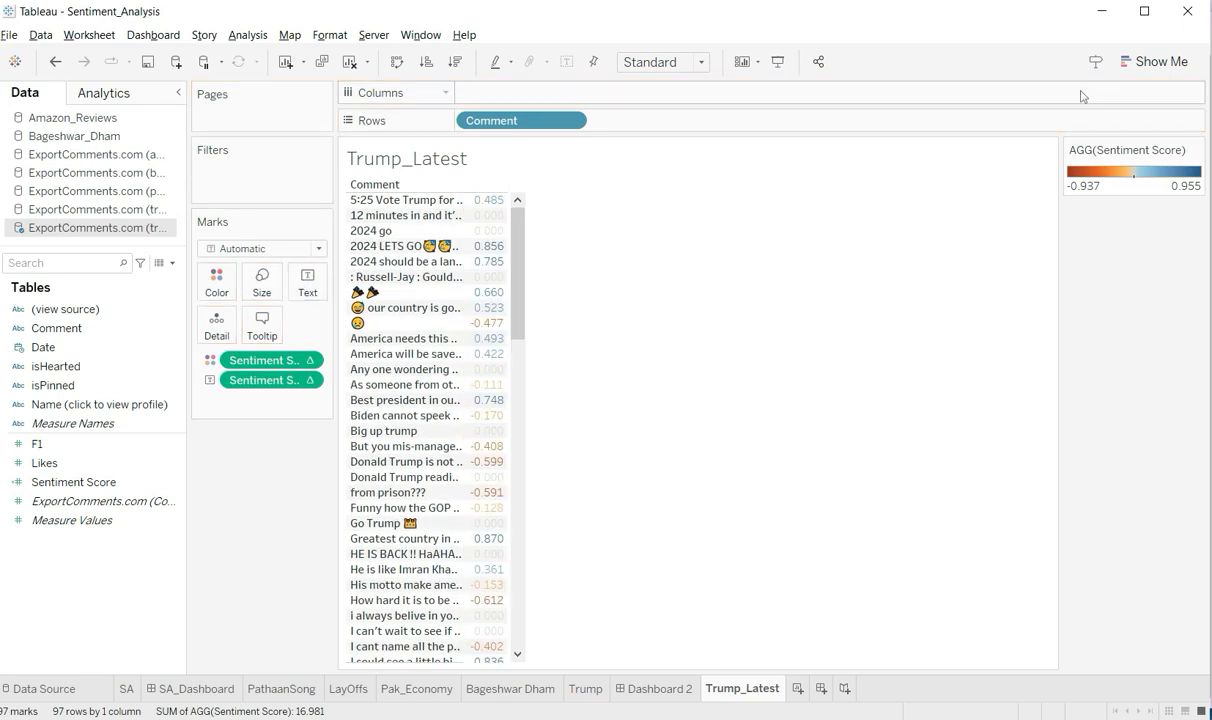
Convert the comment view into a highlight table.
click(1158, 65)
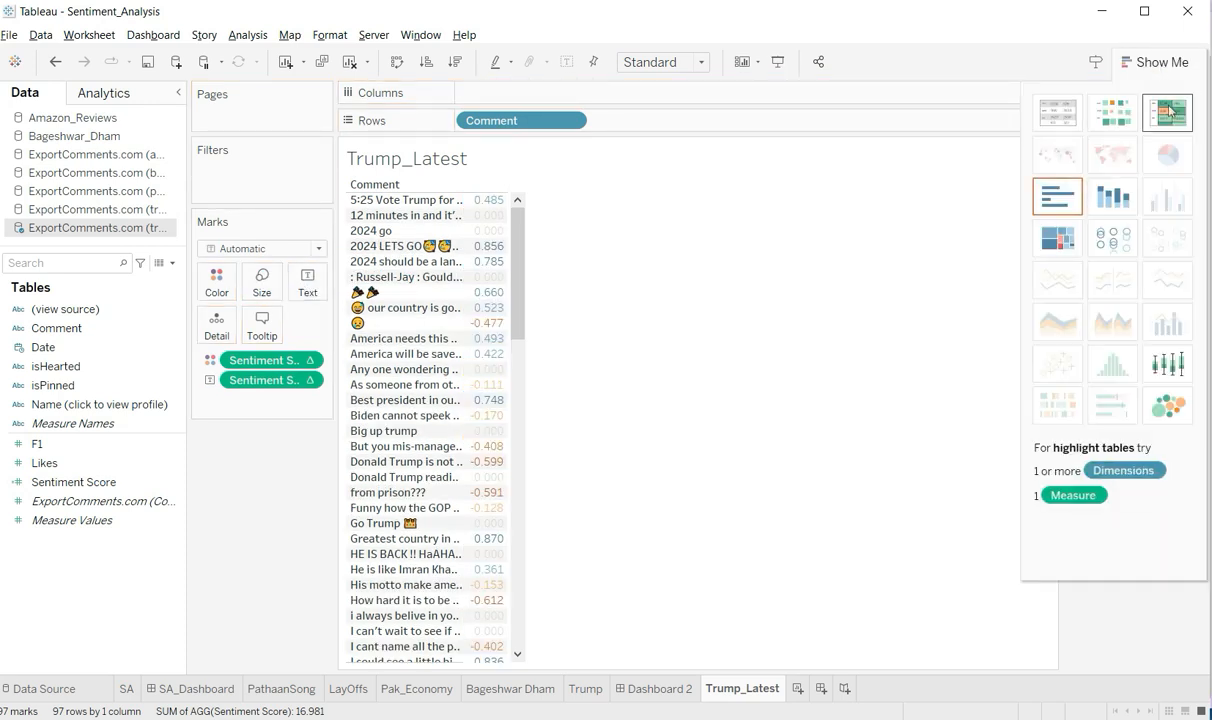
click(1170, 110)
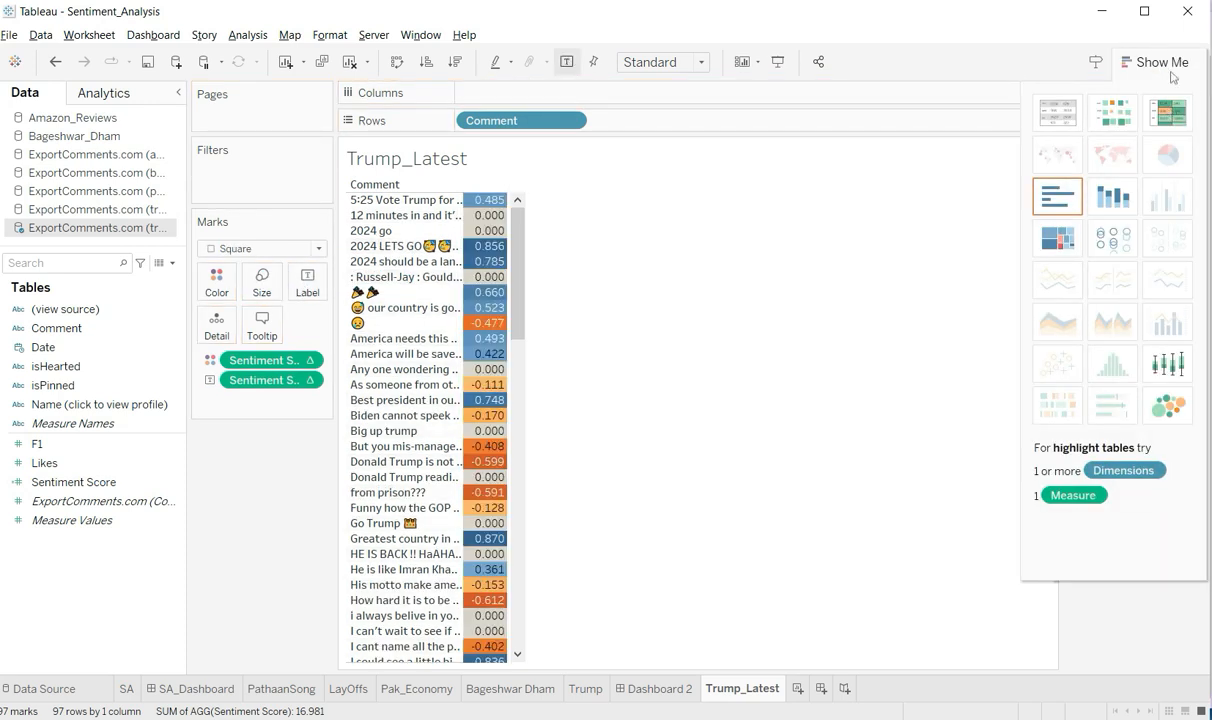
click(1171, 66)
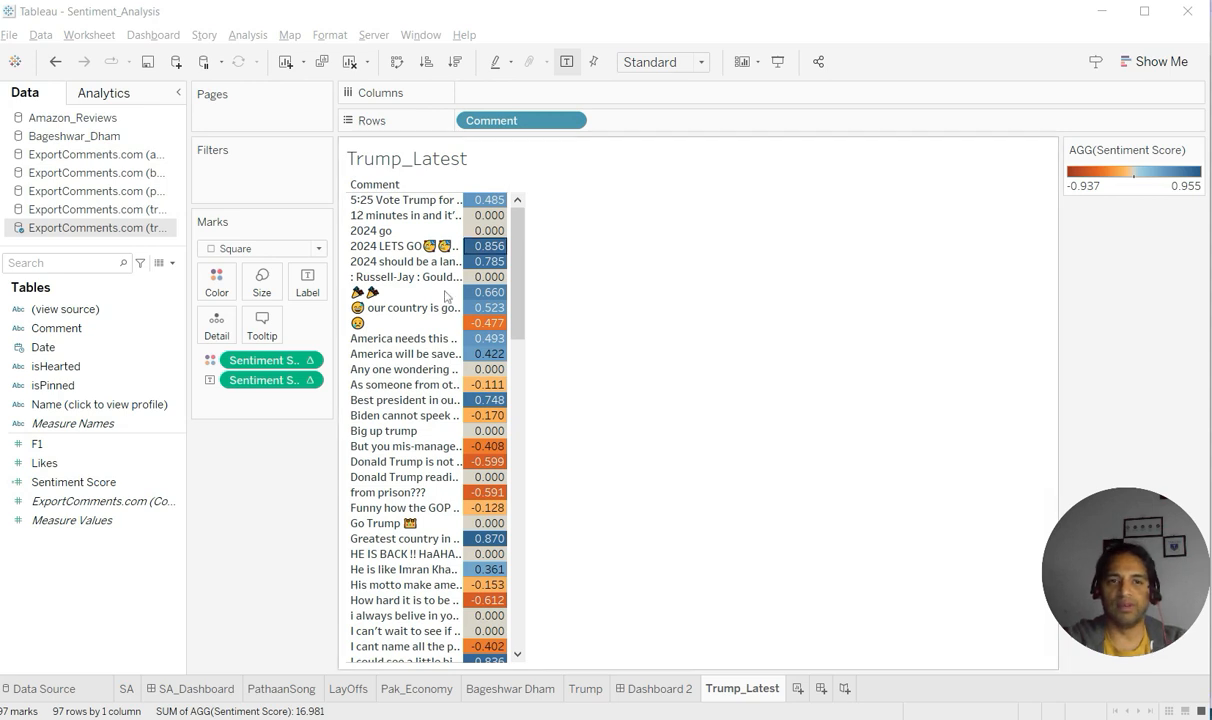
Show a range filter for Sentiment Score on the Trump_Latest worksheet.
right_click(282, 381)
click(325, 403)
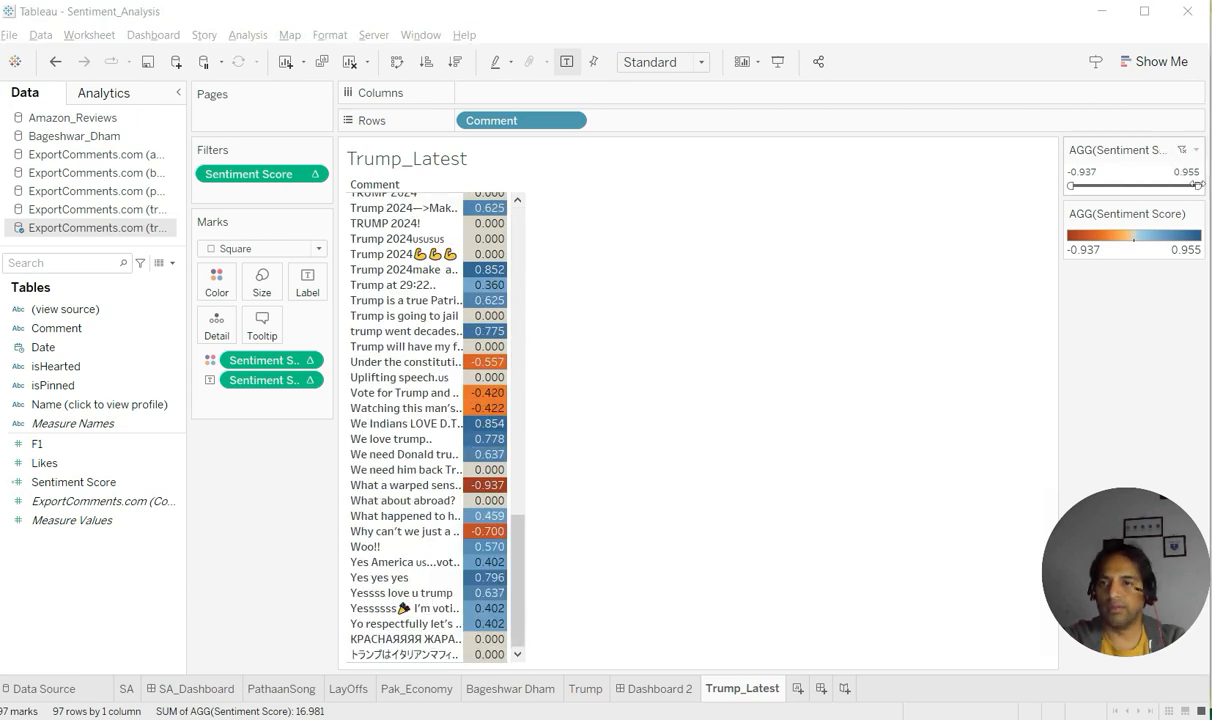
Set the Sentiment Score range filter's upper limit to 0 and review the negative and neutral comments.
drag(1197, 186, 1133, 187)
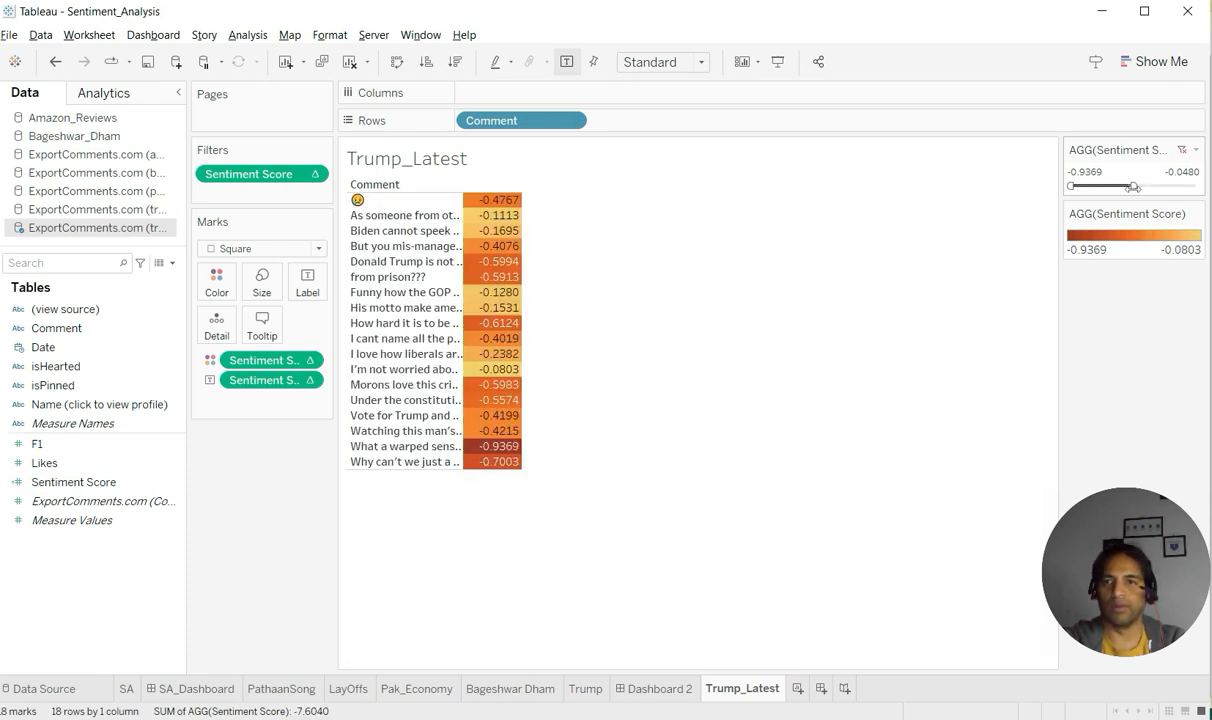
click(1185, 174)
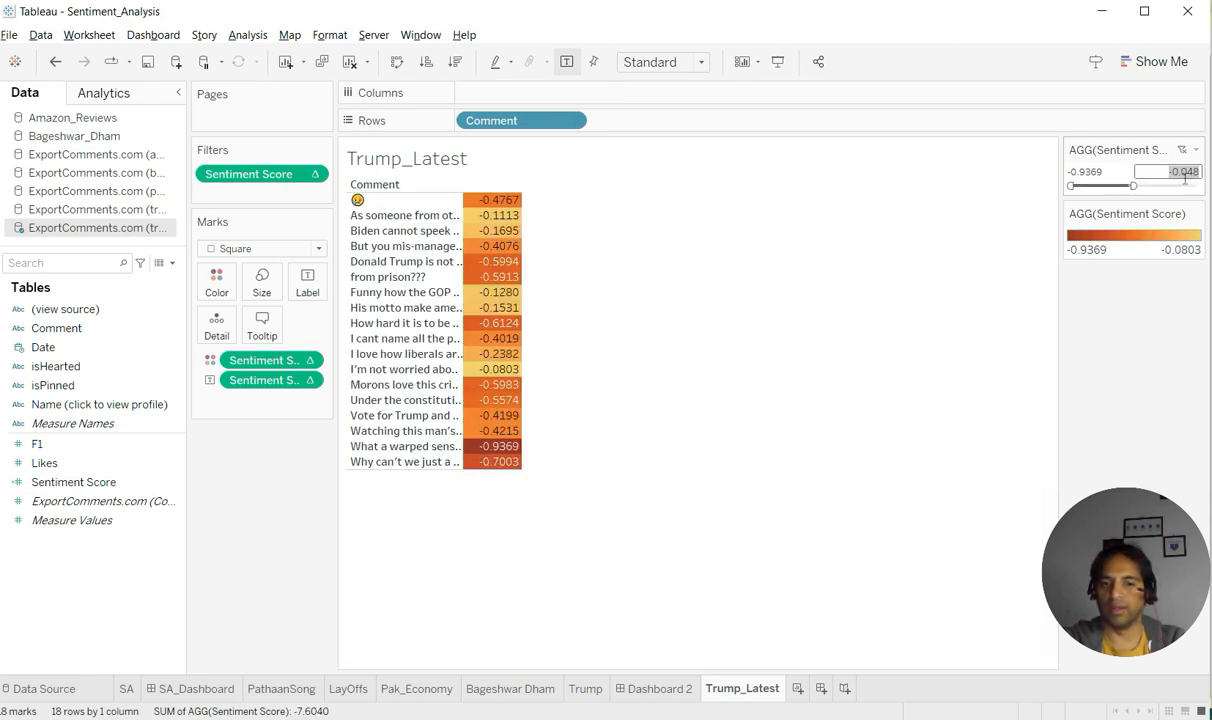
text(0)
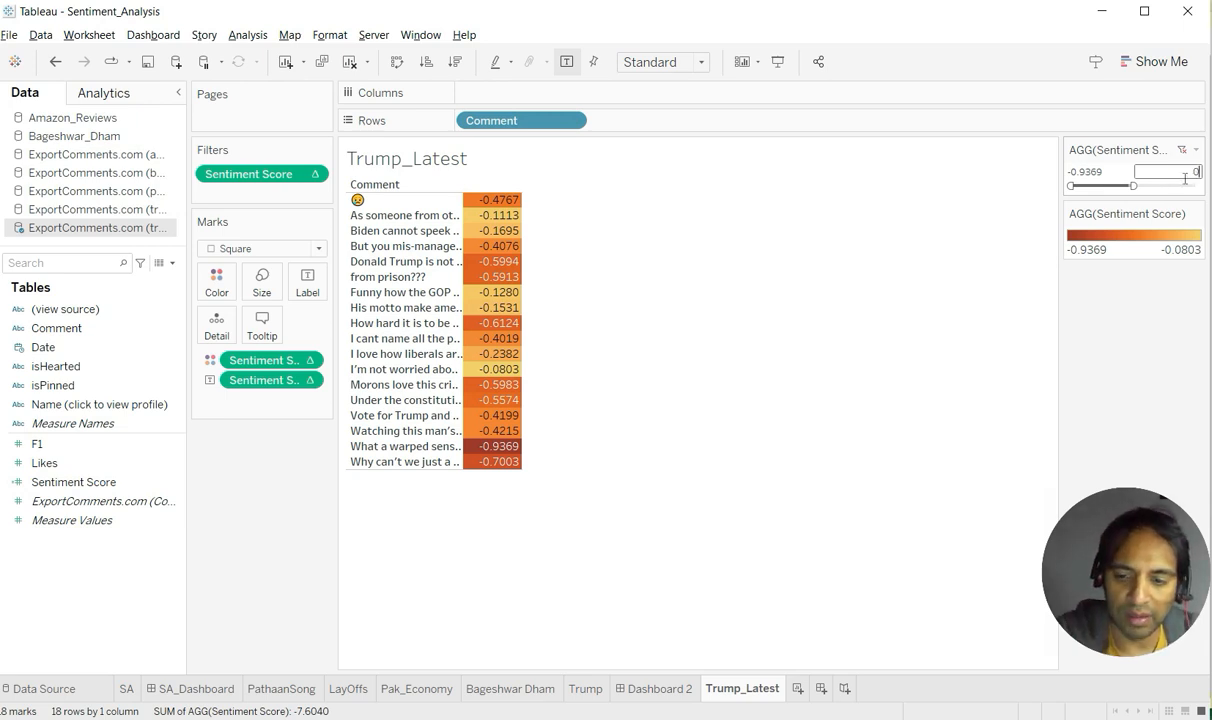
key(Return)
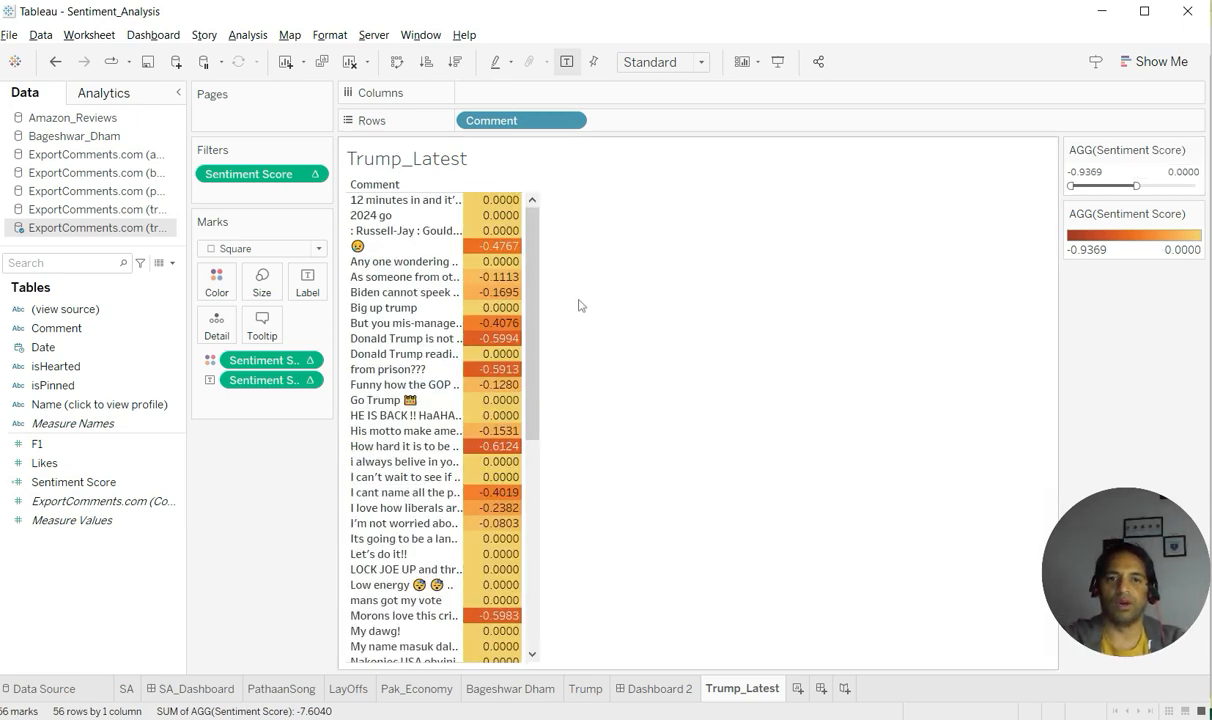
scroll(515, 381, down, 4)
scroll(515, 381, down, 5)
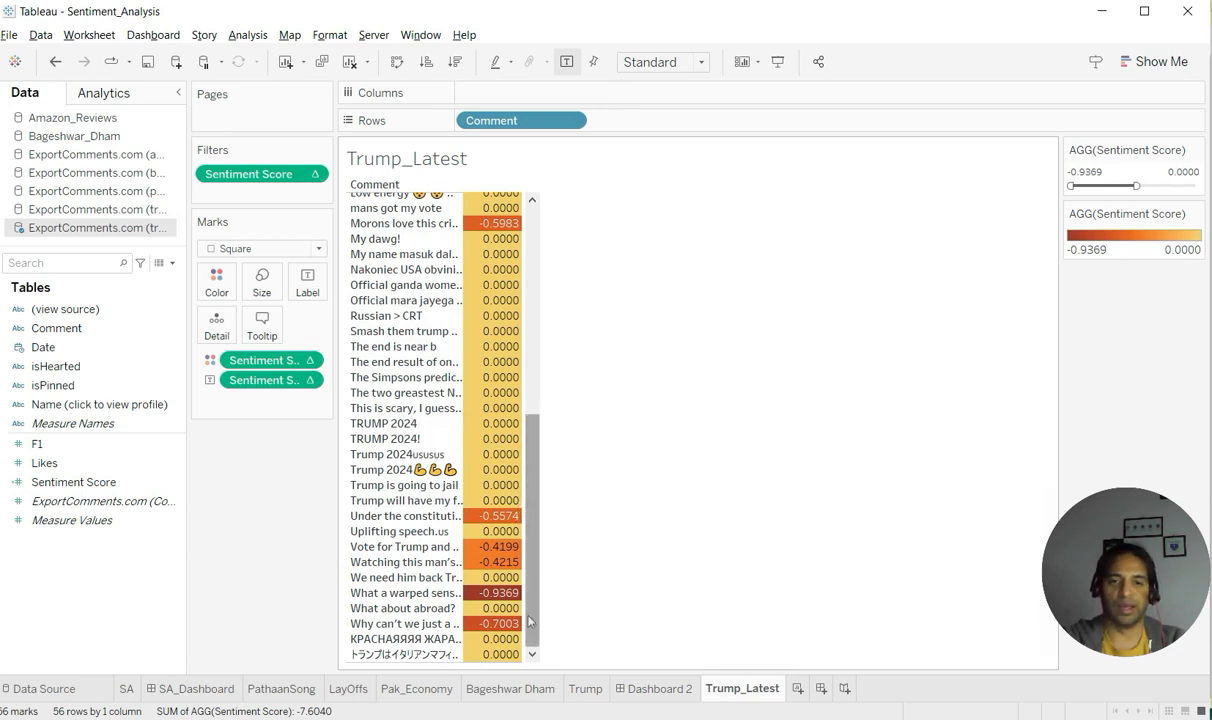
mouse_move(510, 627)
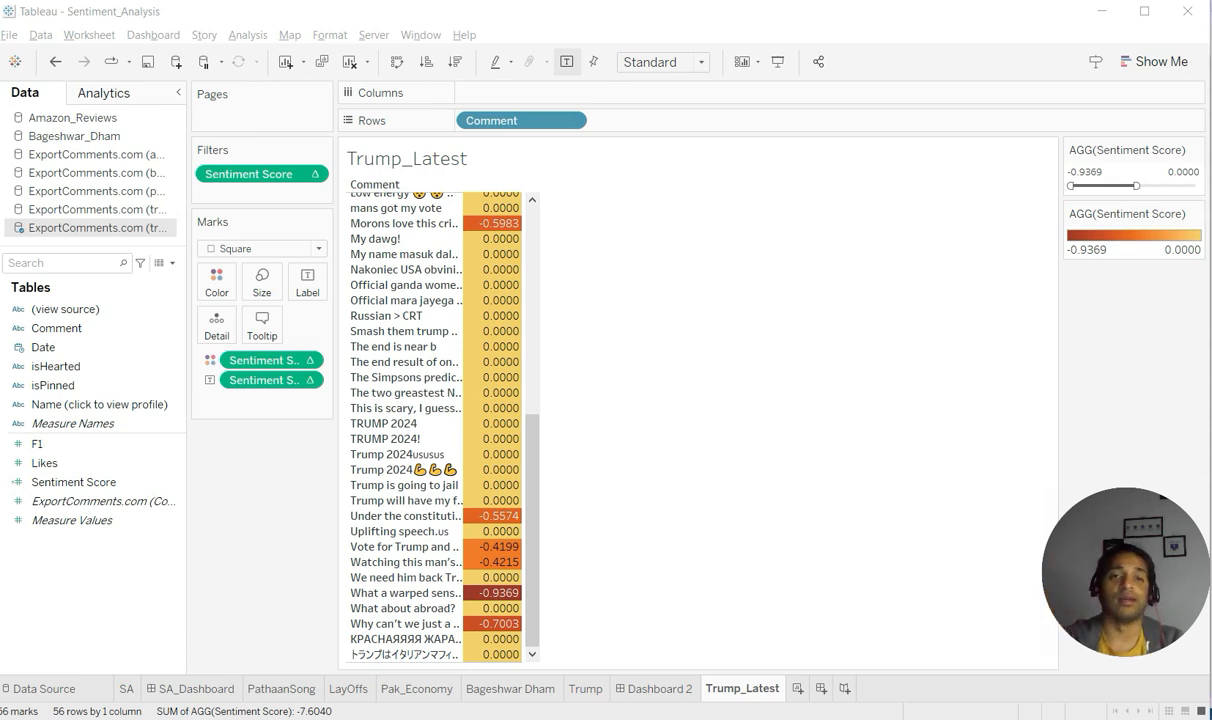
scroll(435, 425, up, 10)
mouse_move(505, 344)
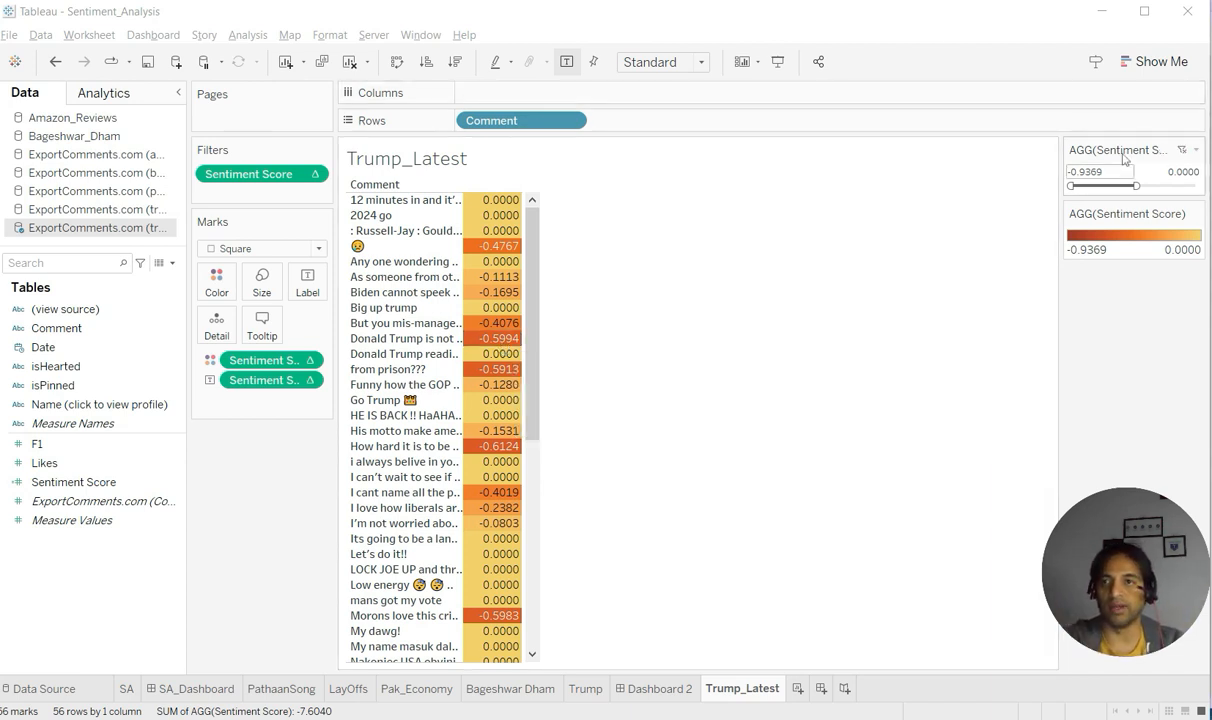
Set the Sentiment Score range filter to run from 0.1 to 0.92 and review the positive comments.
drag(1136, 186, 1190, 187)
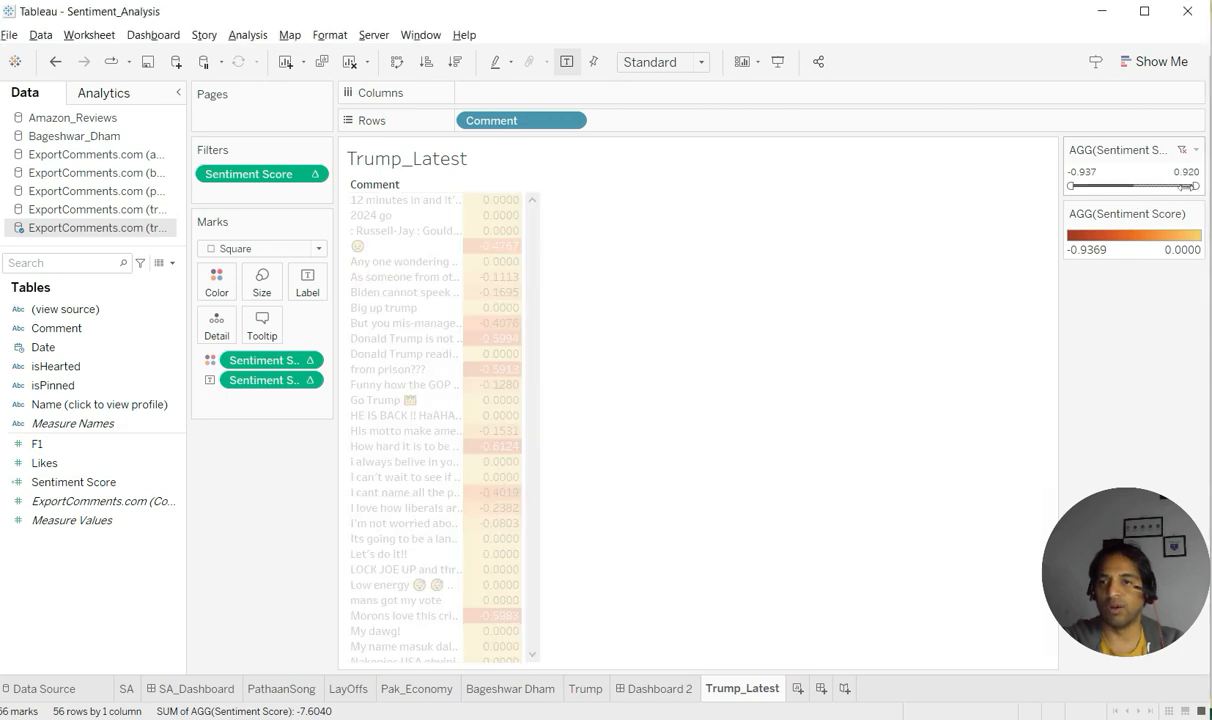
drag(1072, 186, 1139, 186)
click(1090, 172)
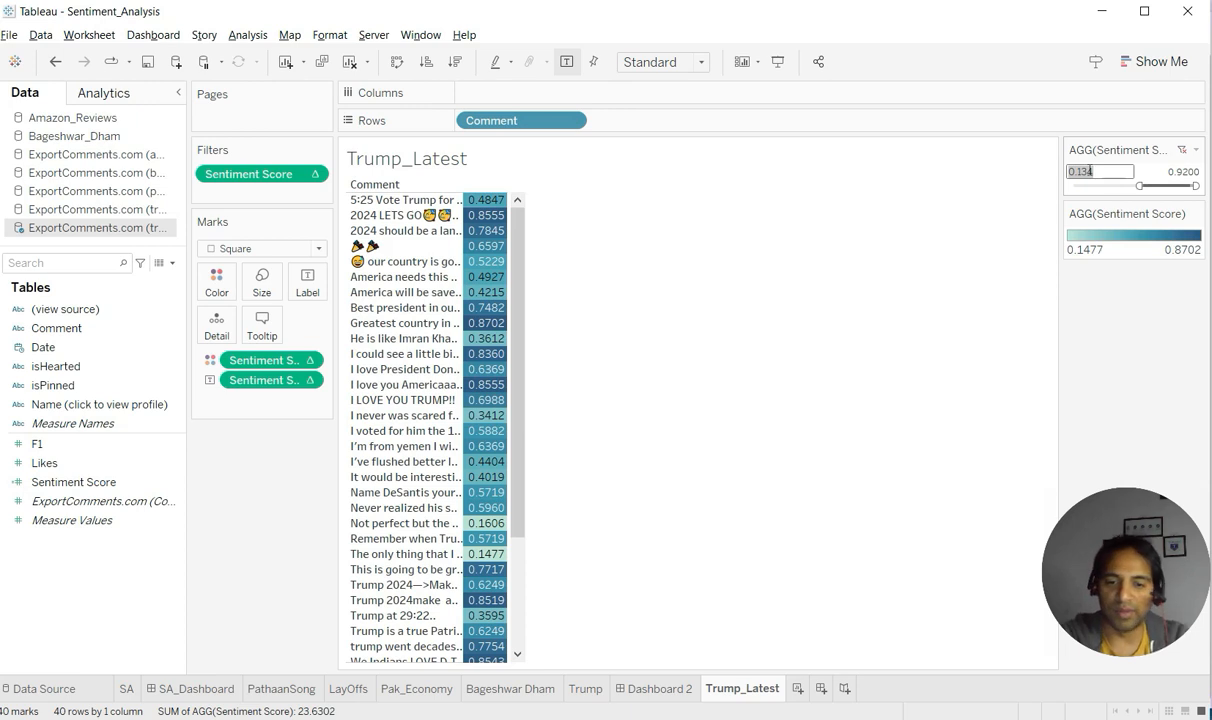
text(0)
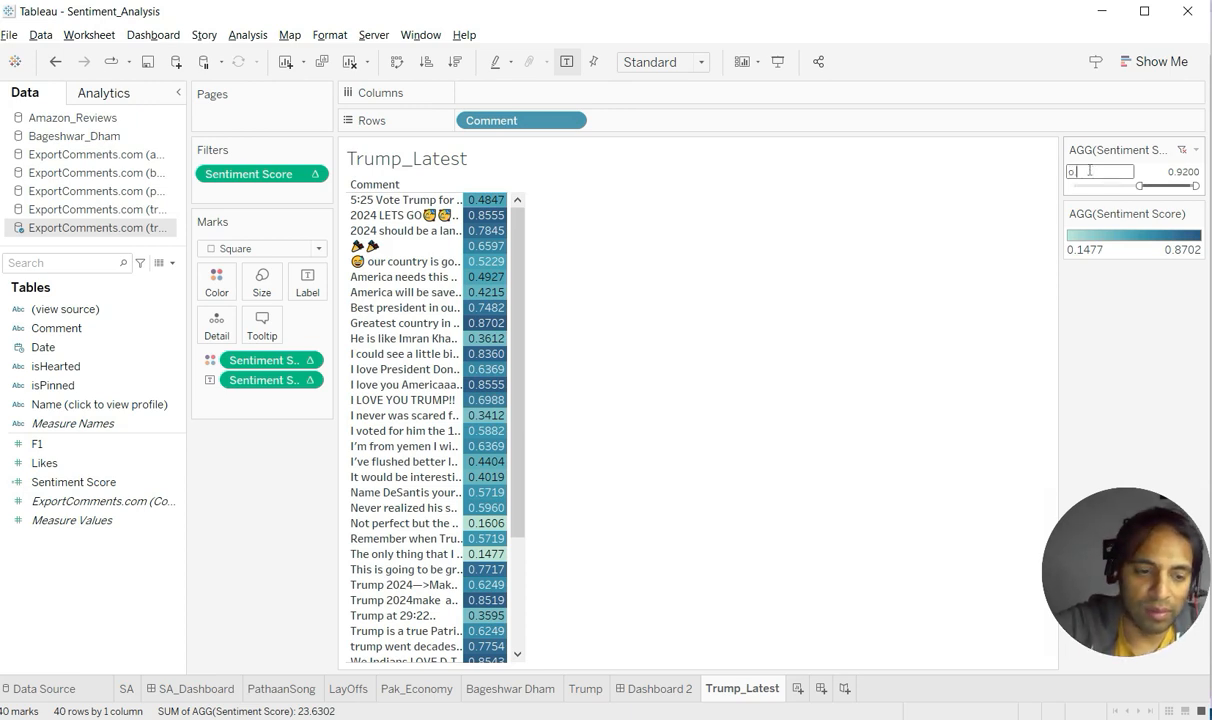
text(.1)
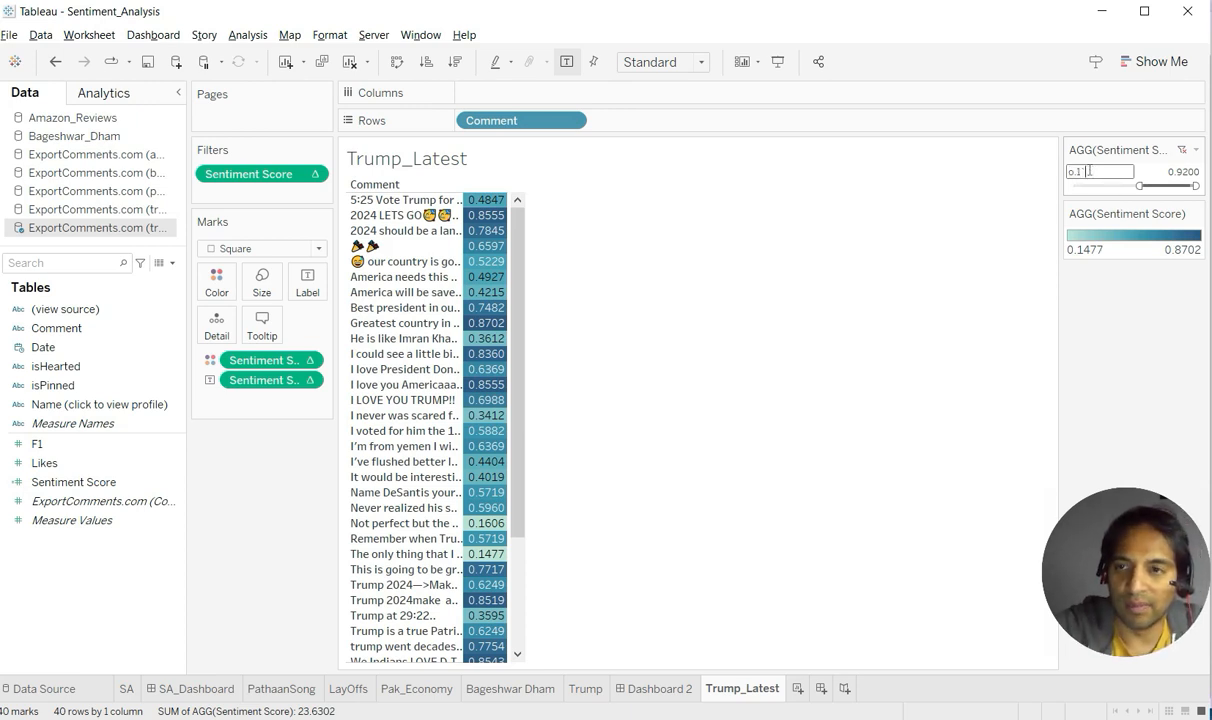
key(BackSpace)
key(BackSpace)
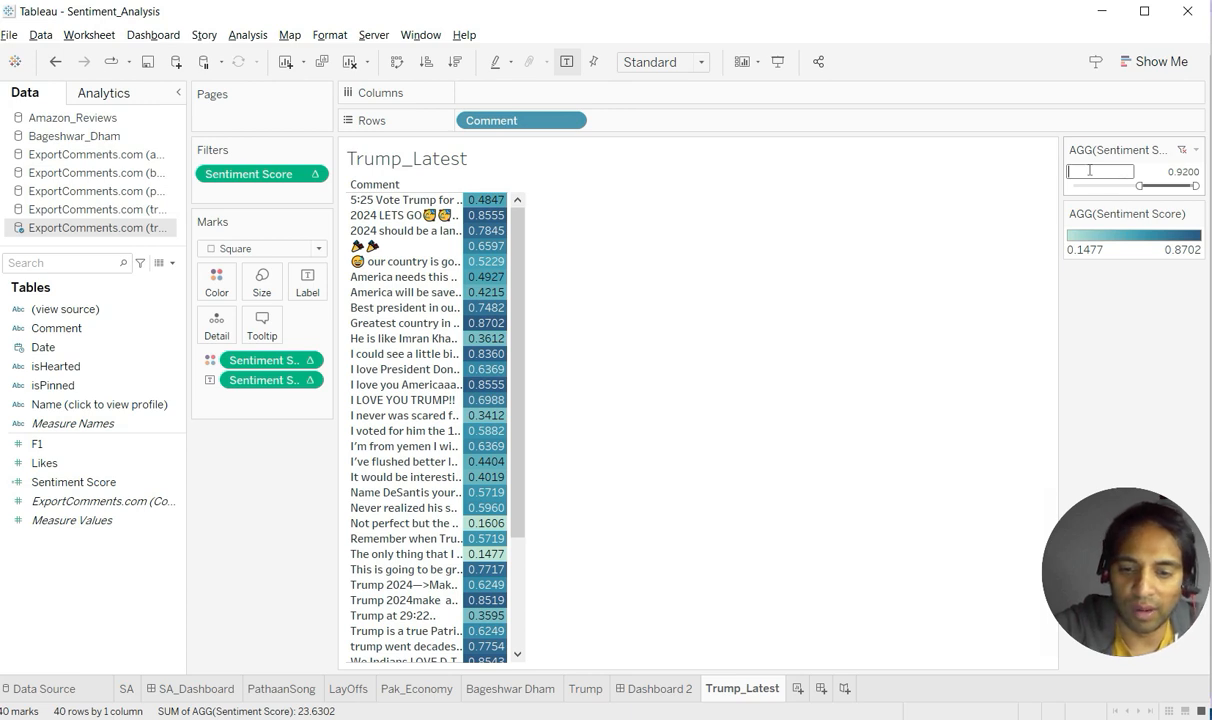
text(.1)
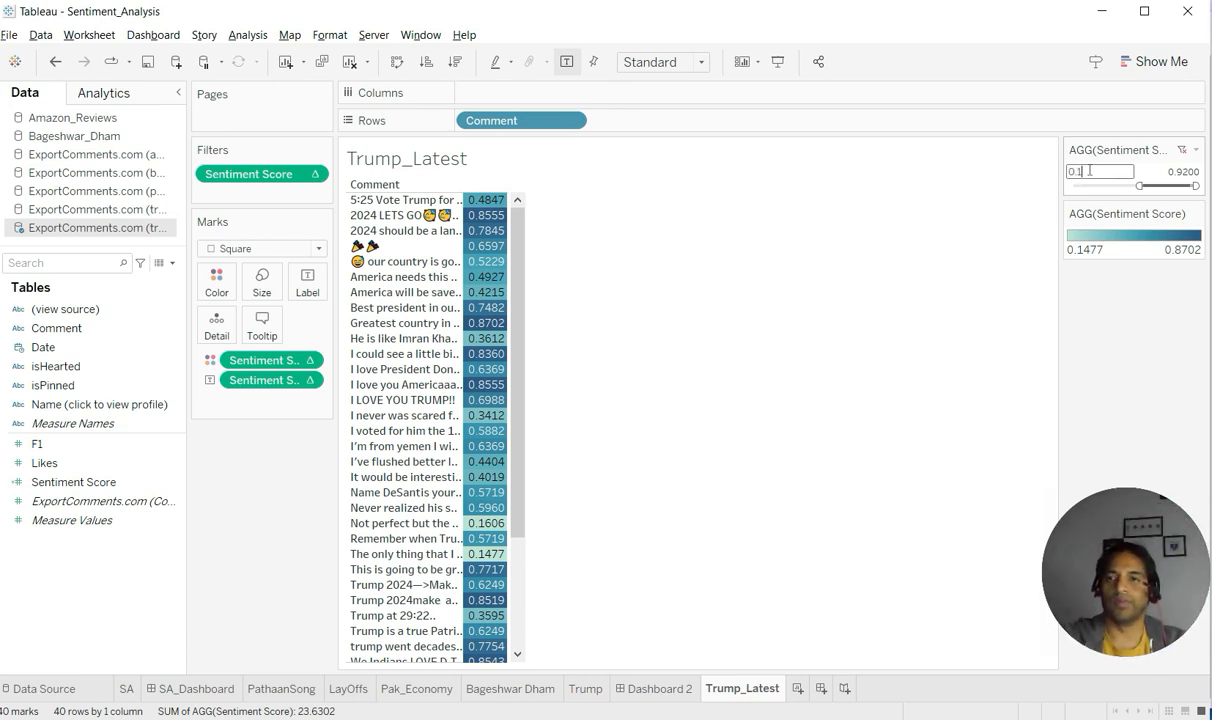
key(Return)
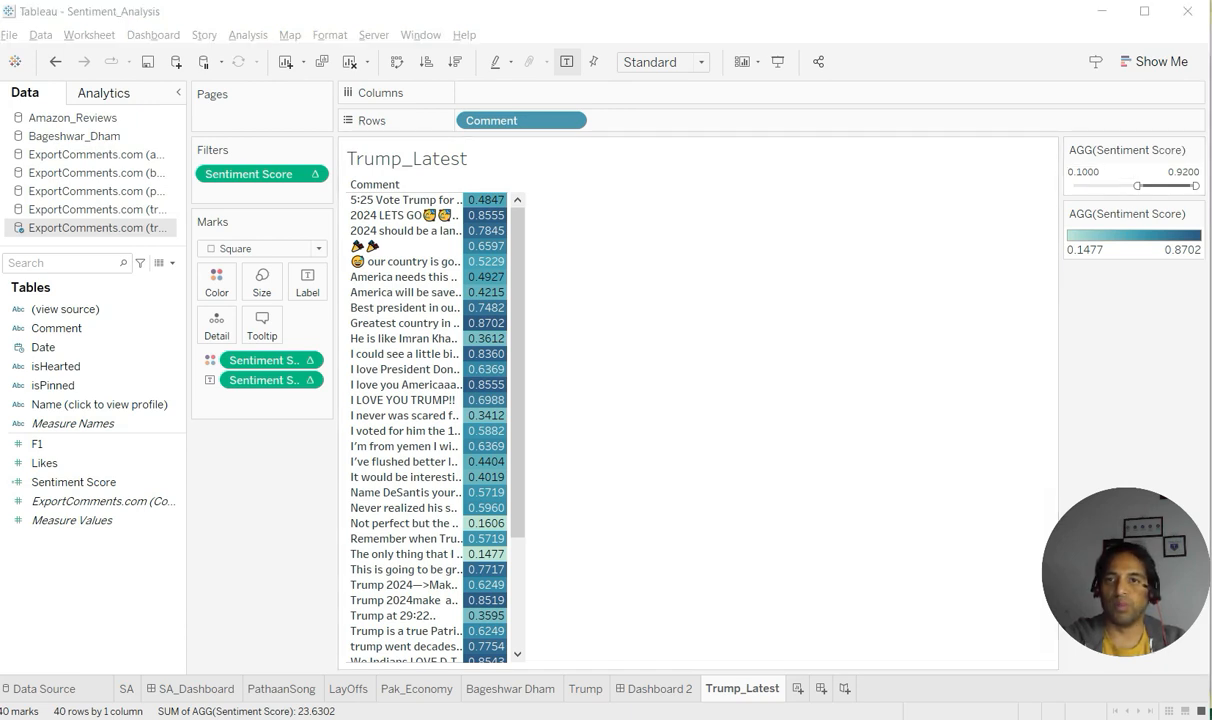
scroll(480, 420, down, 3)
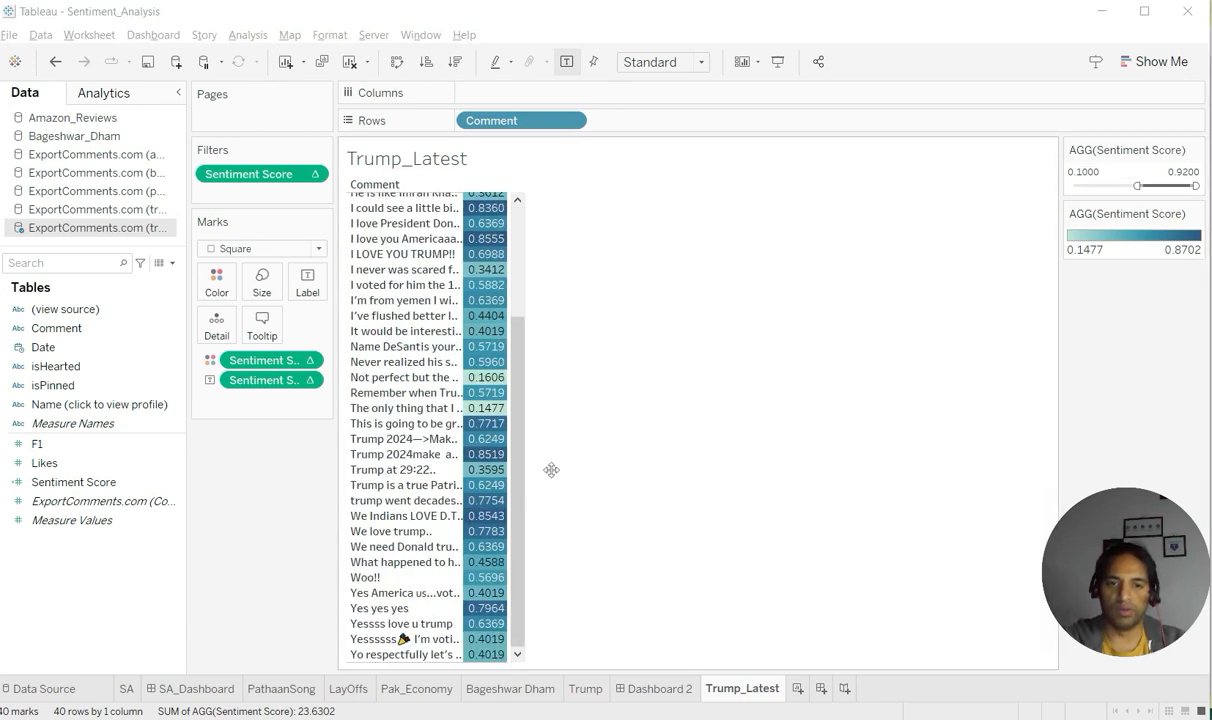
mouse_move(490, 522)
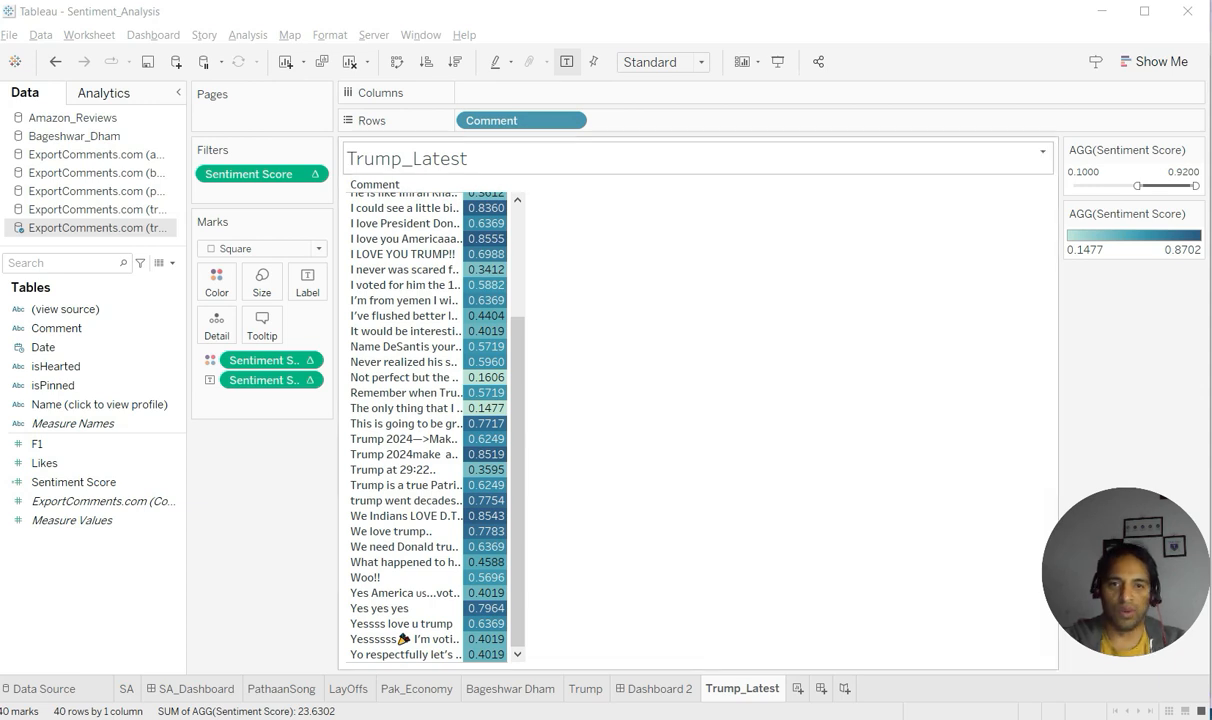
mouse_move(506, 460)
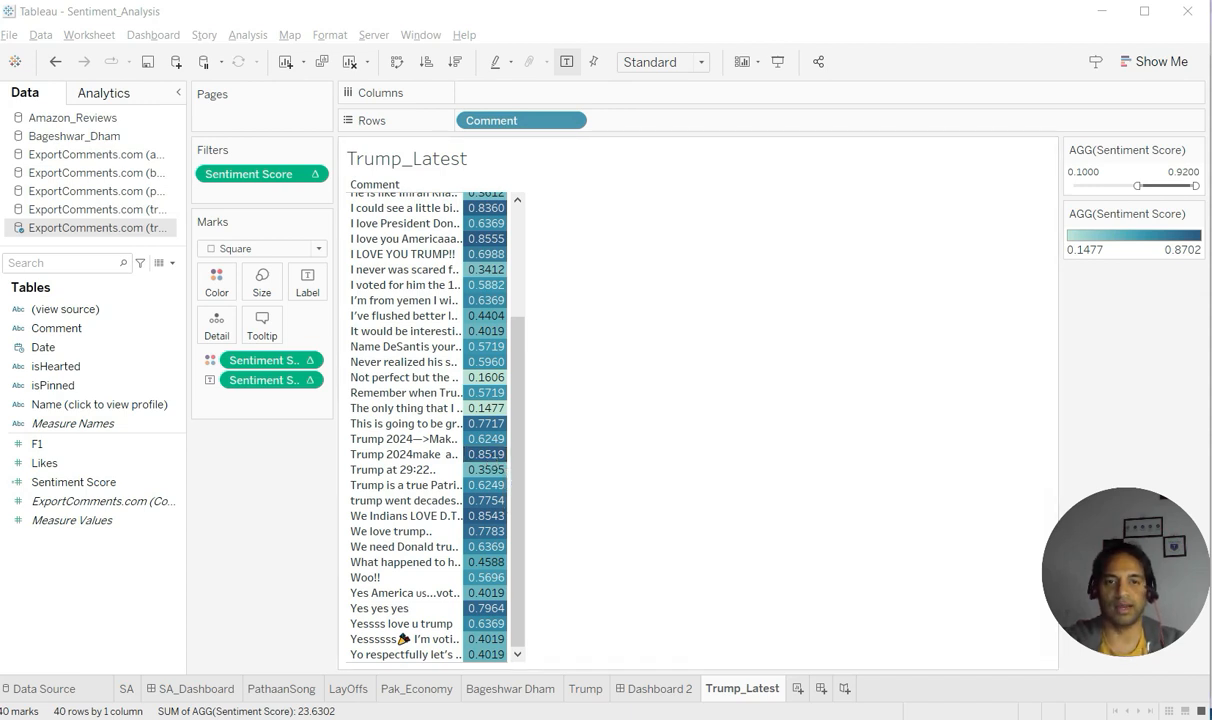
scroll(484, 352, up, 3)
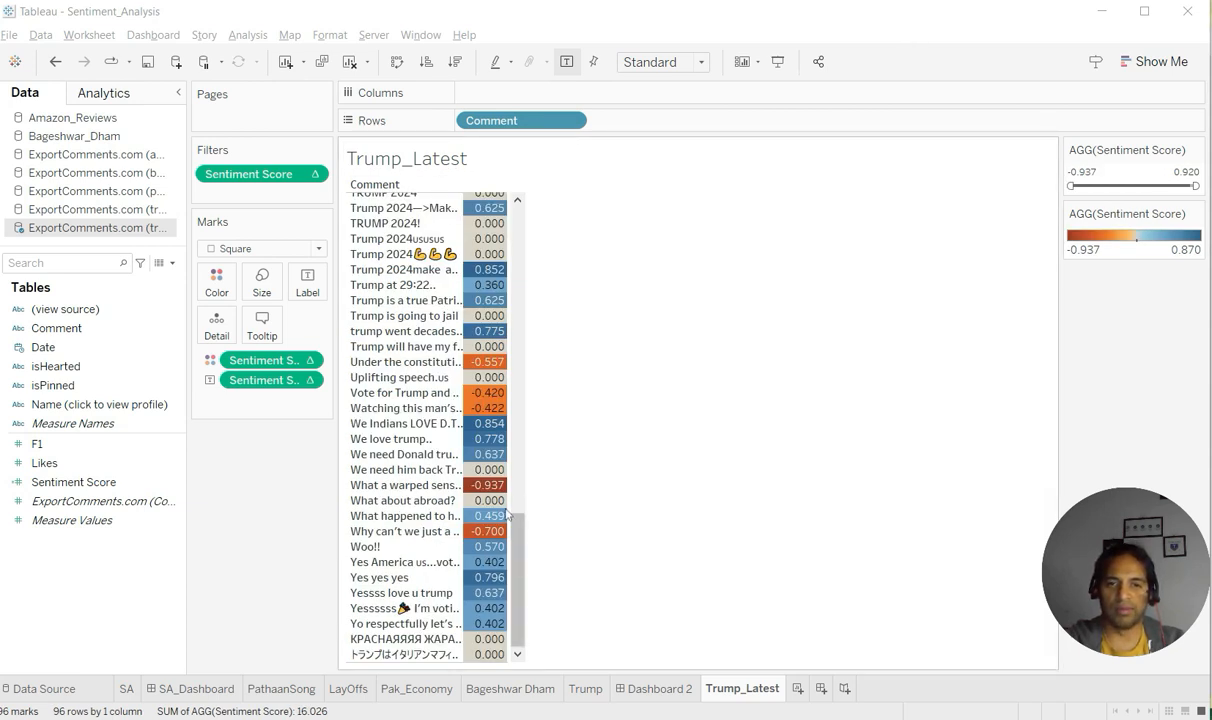
mouse_move(485, 505)
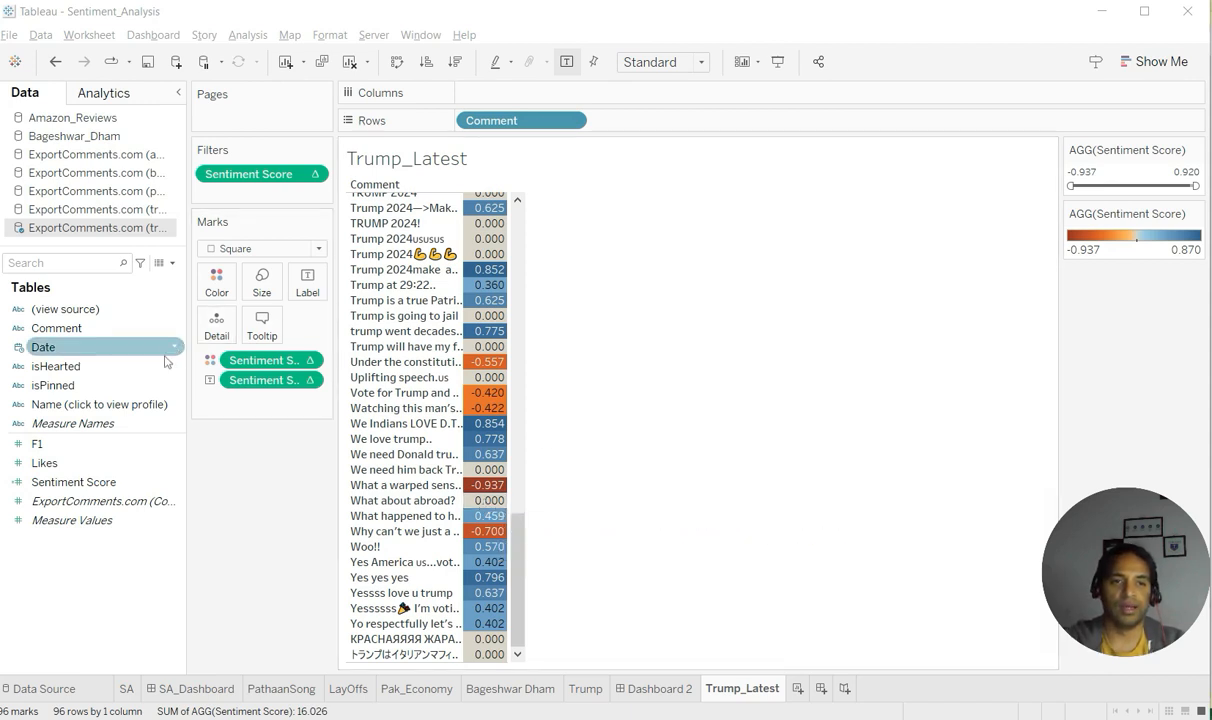
click(313, 175)
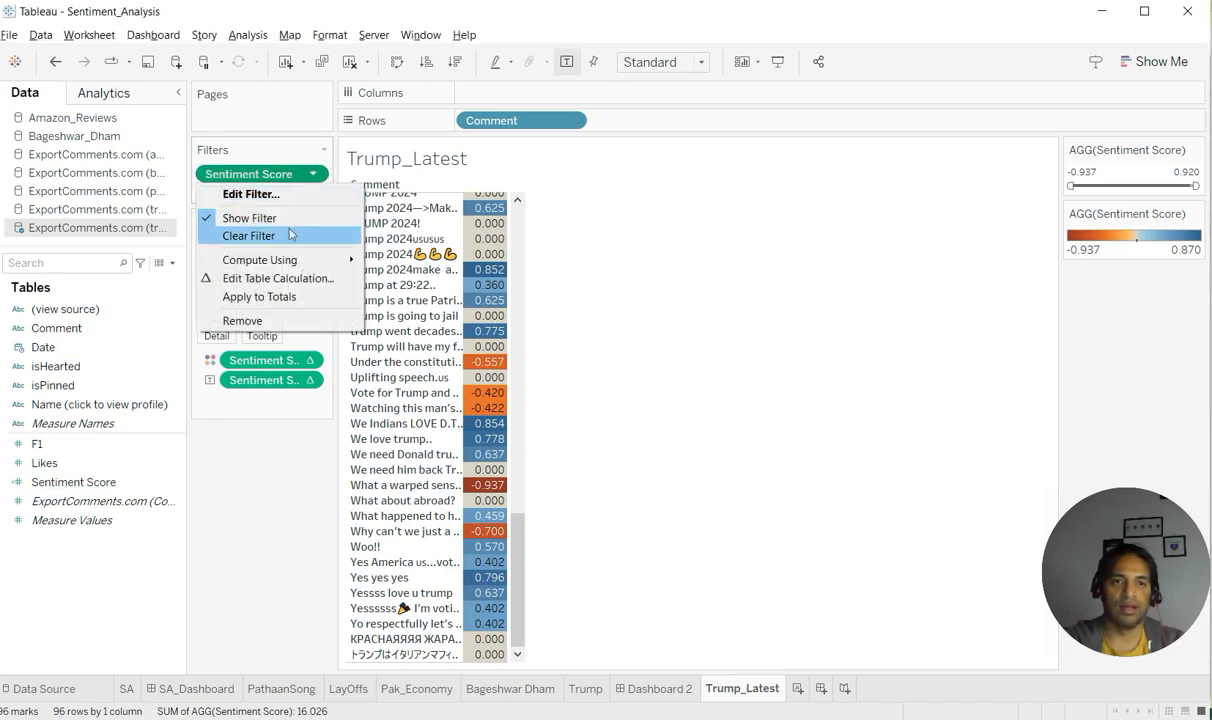
click(82, 482)
drag(82, 482, 262, 193)
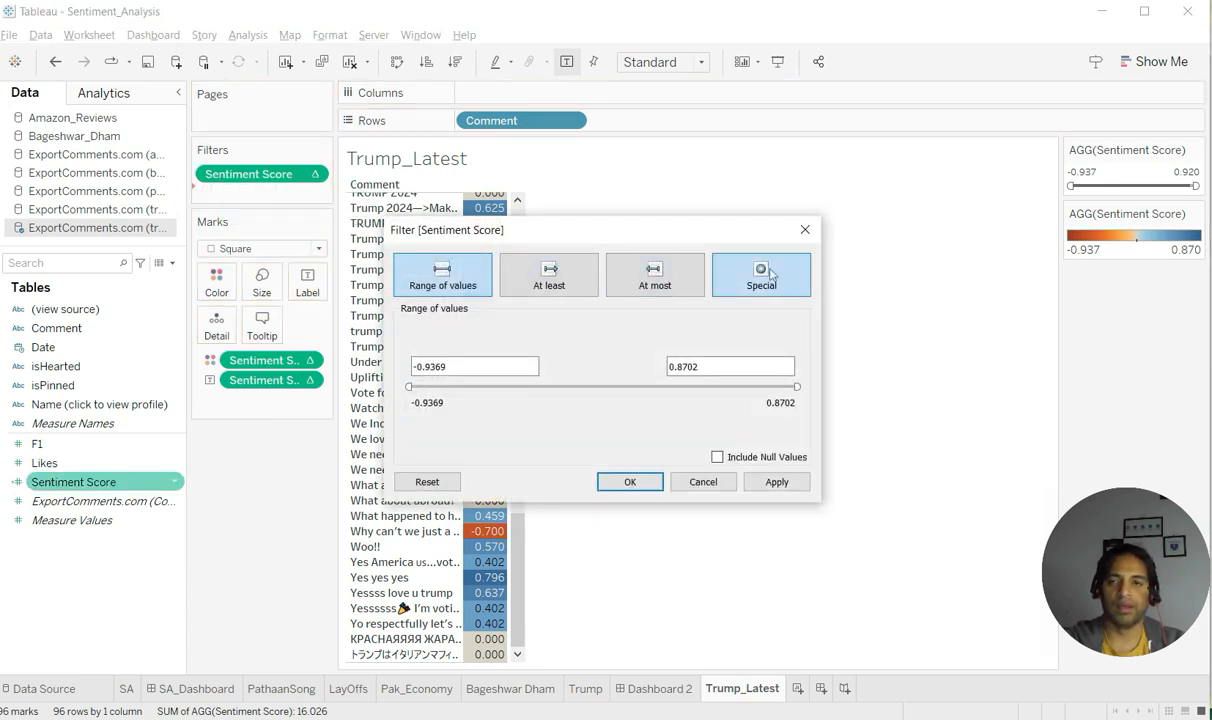
click(630, 481)
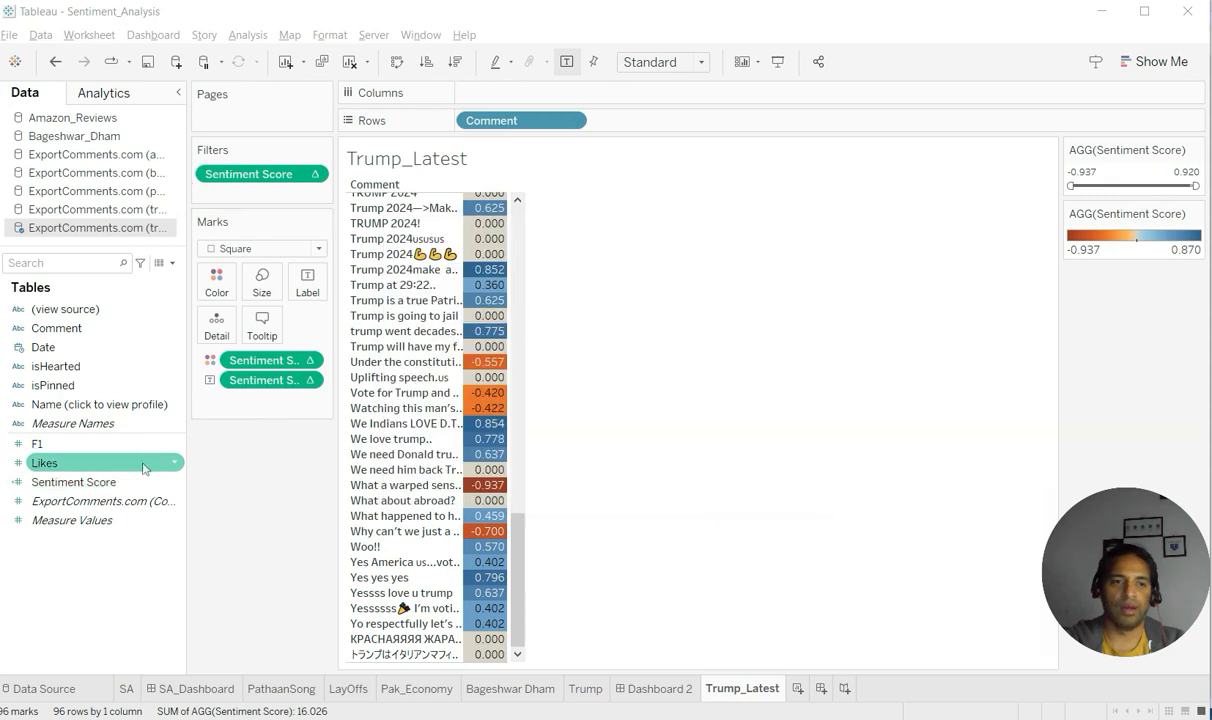
Convert the Sentiment Score field to discrete and add it as a second filter on the worksheet.
right_click(119, 491)
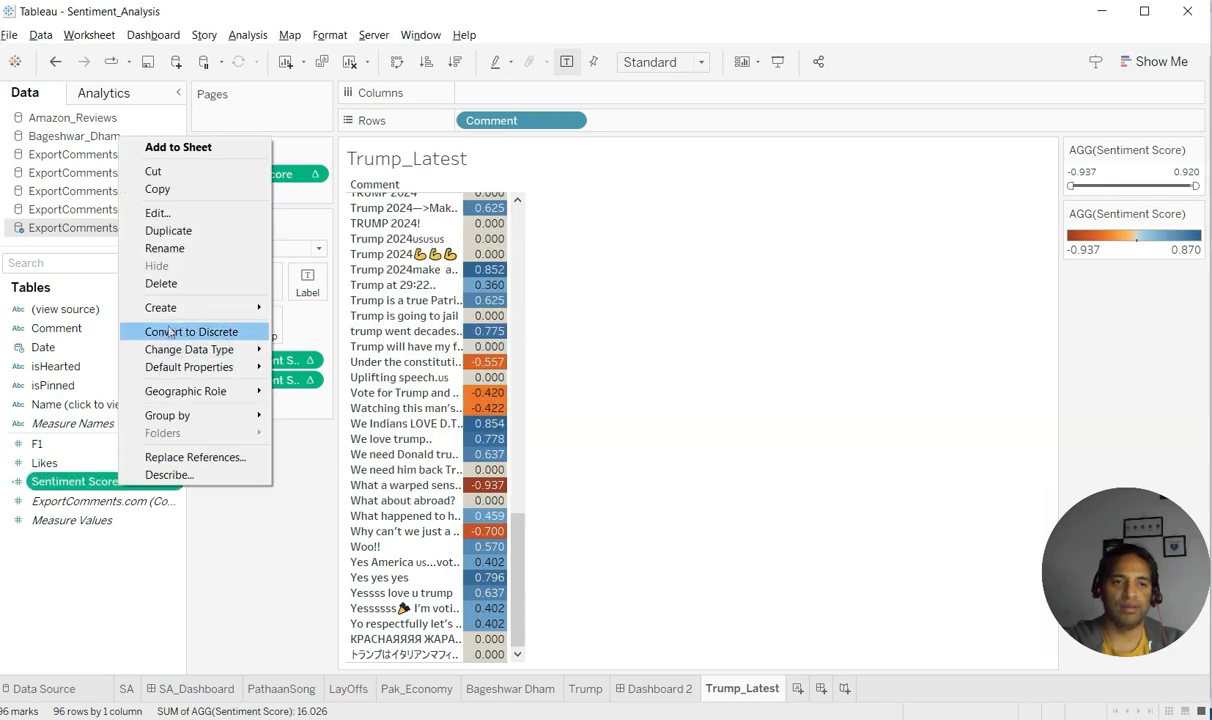
key(Escape)
drag(110, 481, 252, 192)
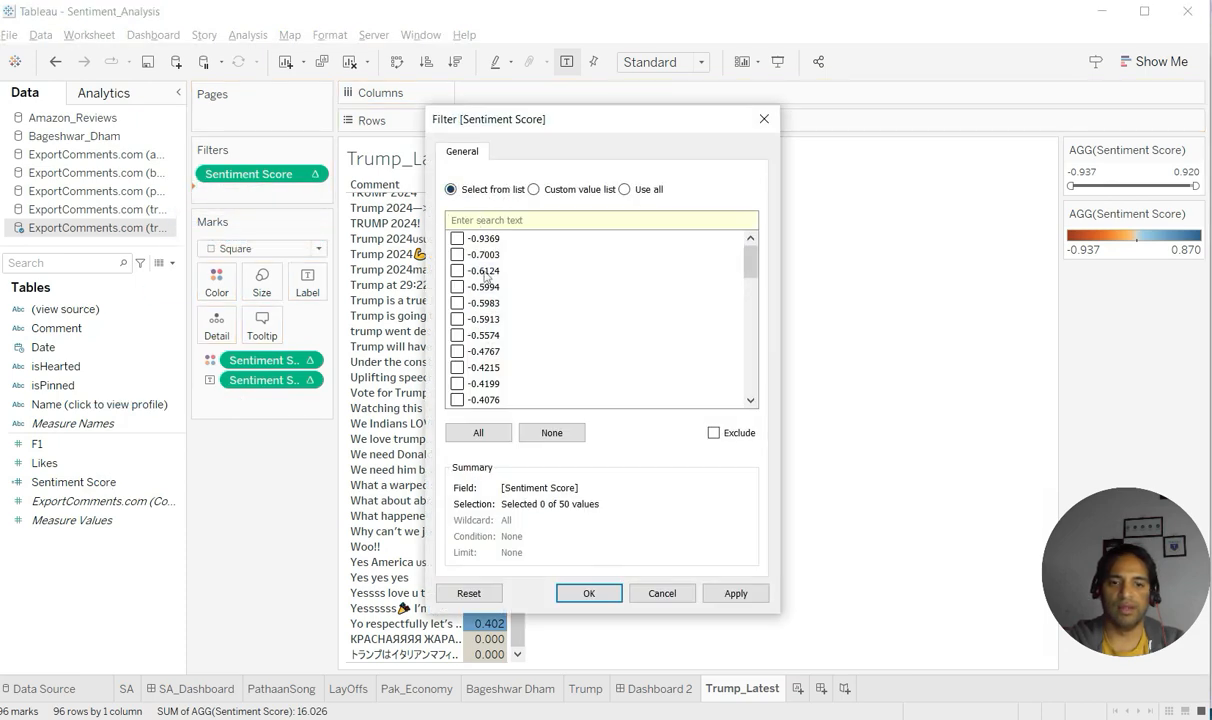
Exclude the score value 0 in the discrete Sentiment Score filter and apply it to the worksheet.
text(0)
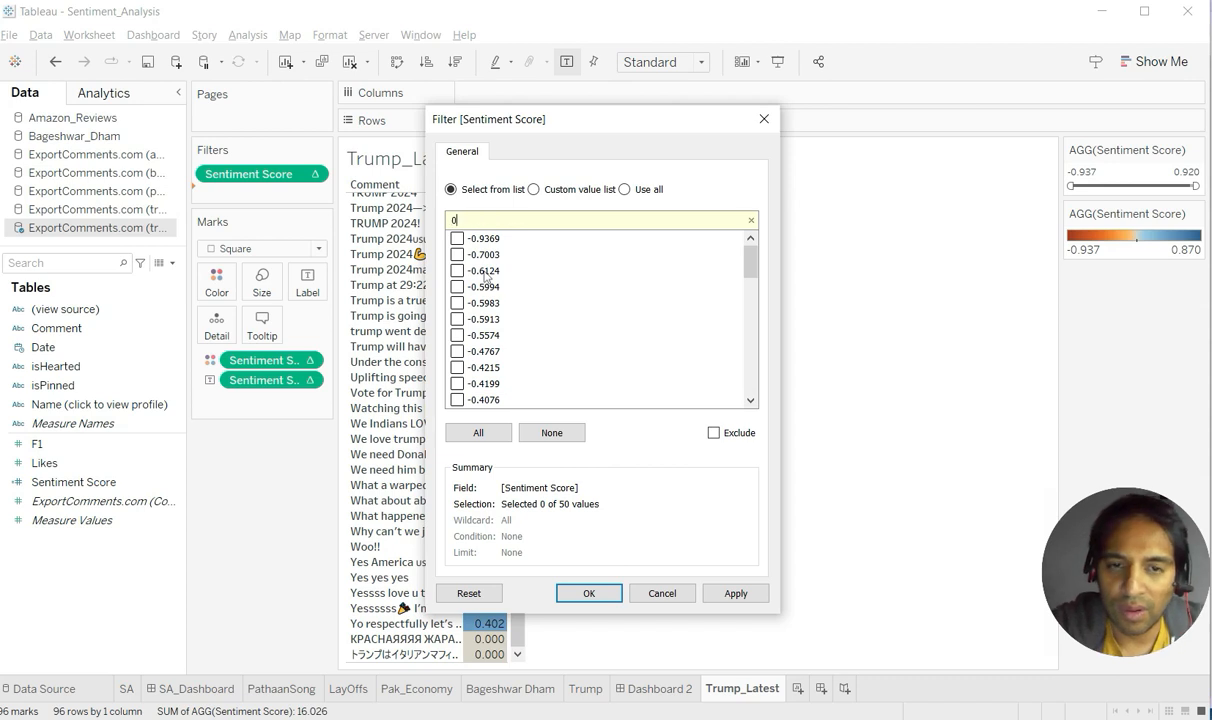
text(.0)
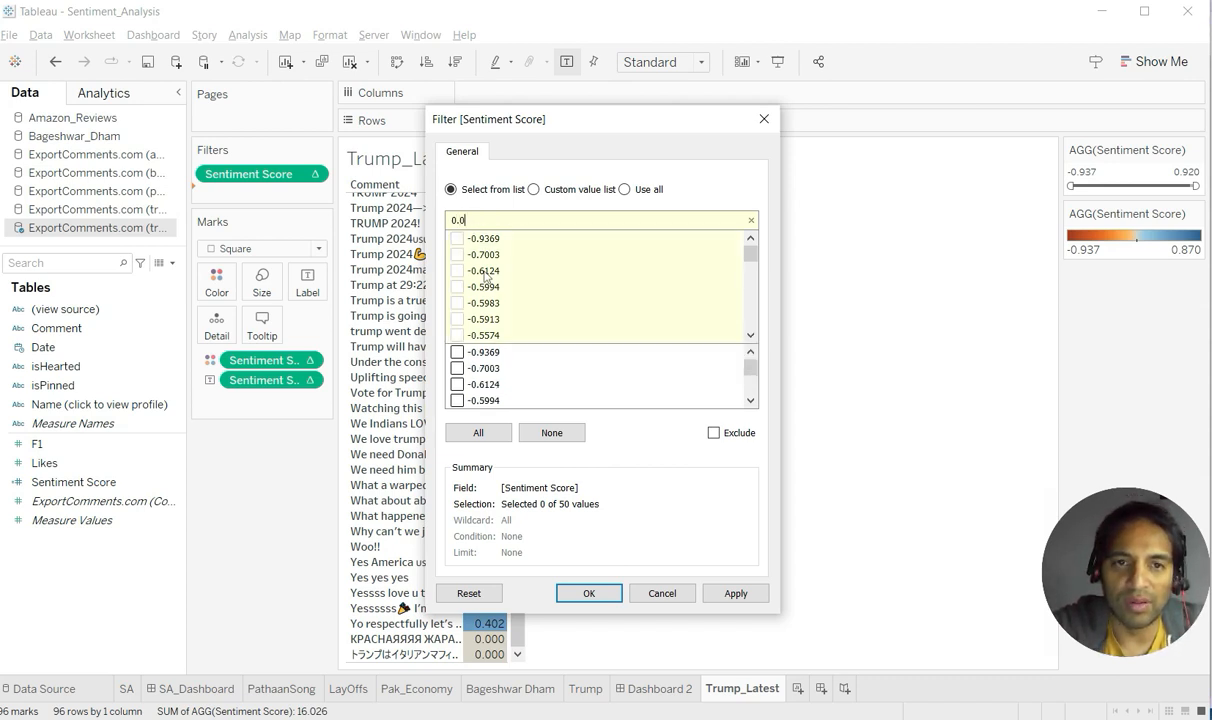
key(BackSpace)
key(BackSpace)
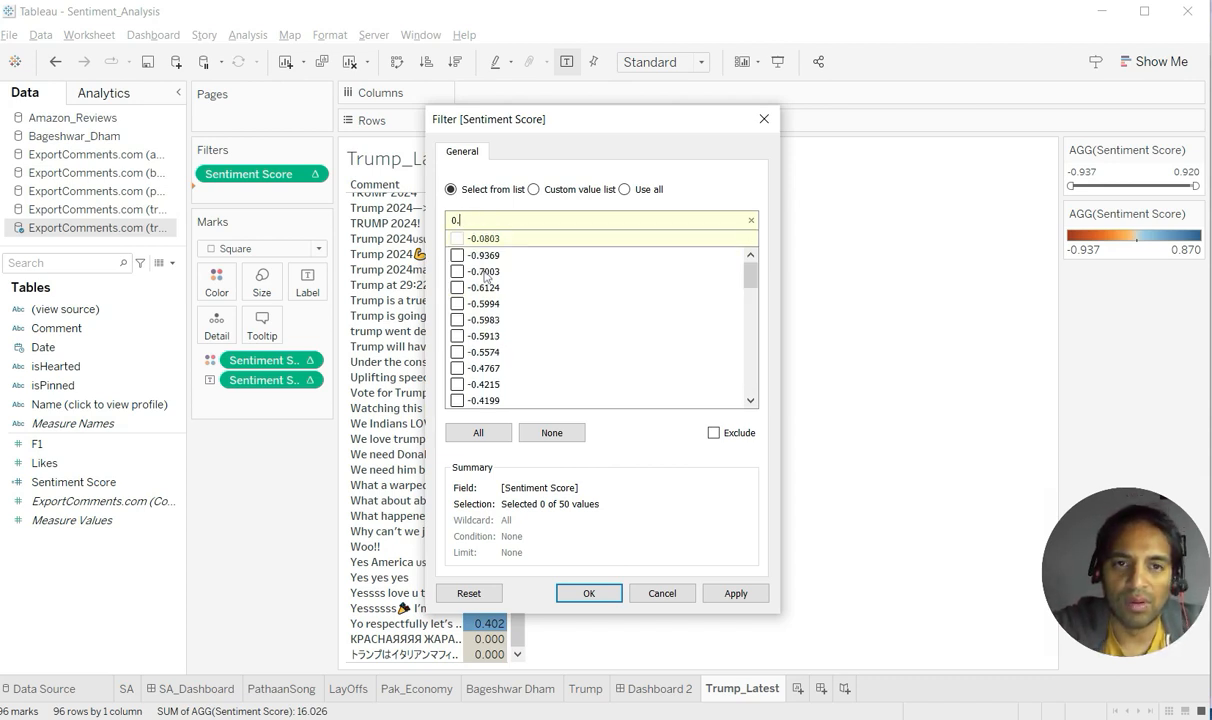
scroll(580, 360, down, 1)
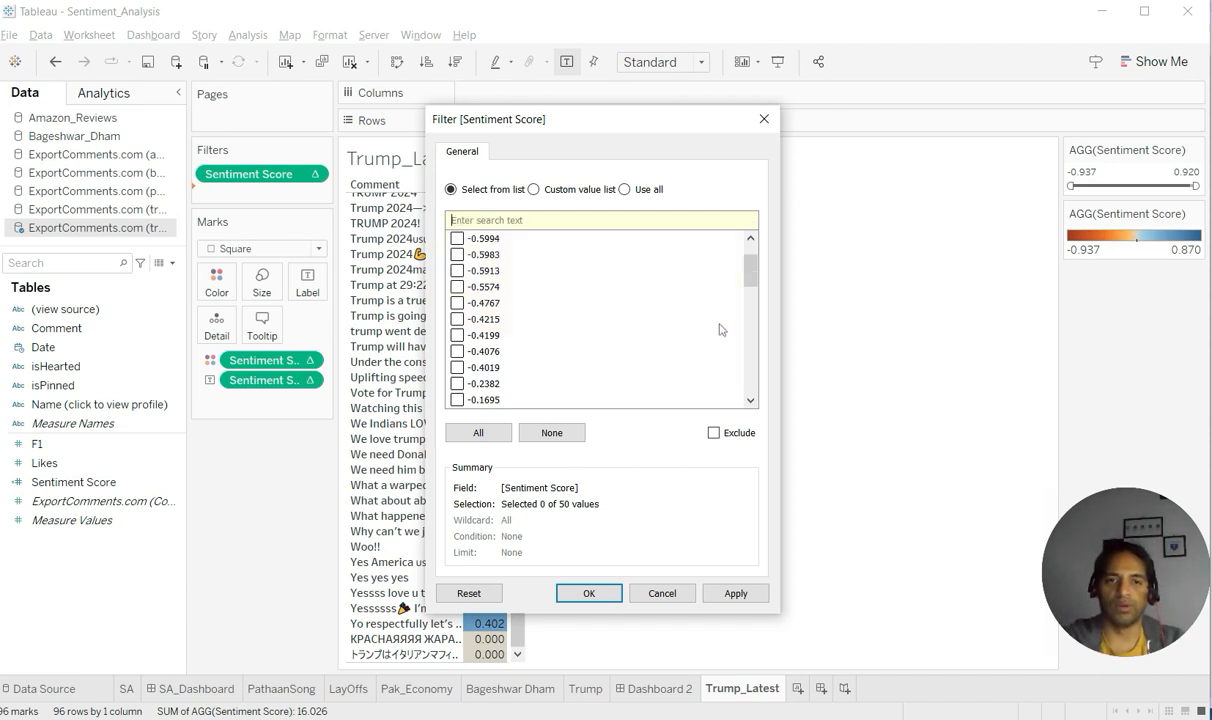
scroll(690, 330, down, 10)
scroll(690, 330, up, 8)
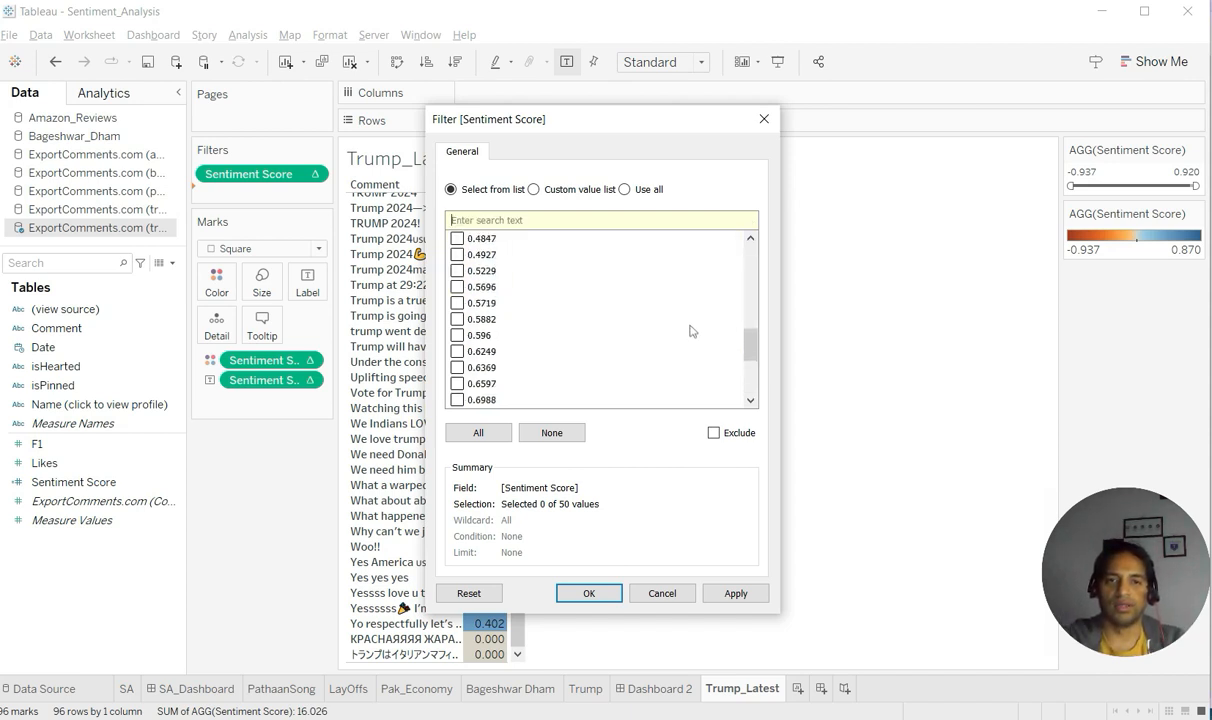
click(457, 383)
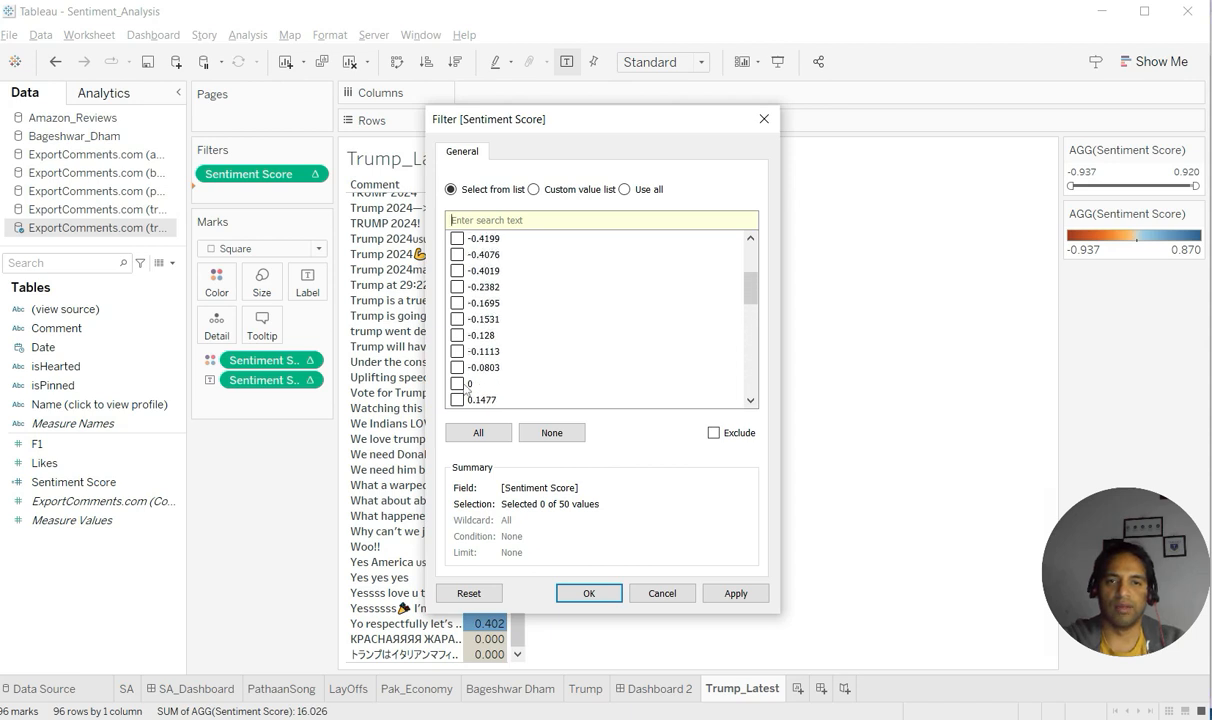
click(714, 434)
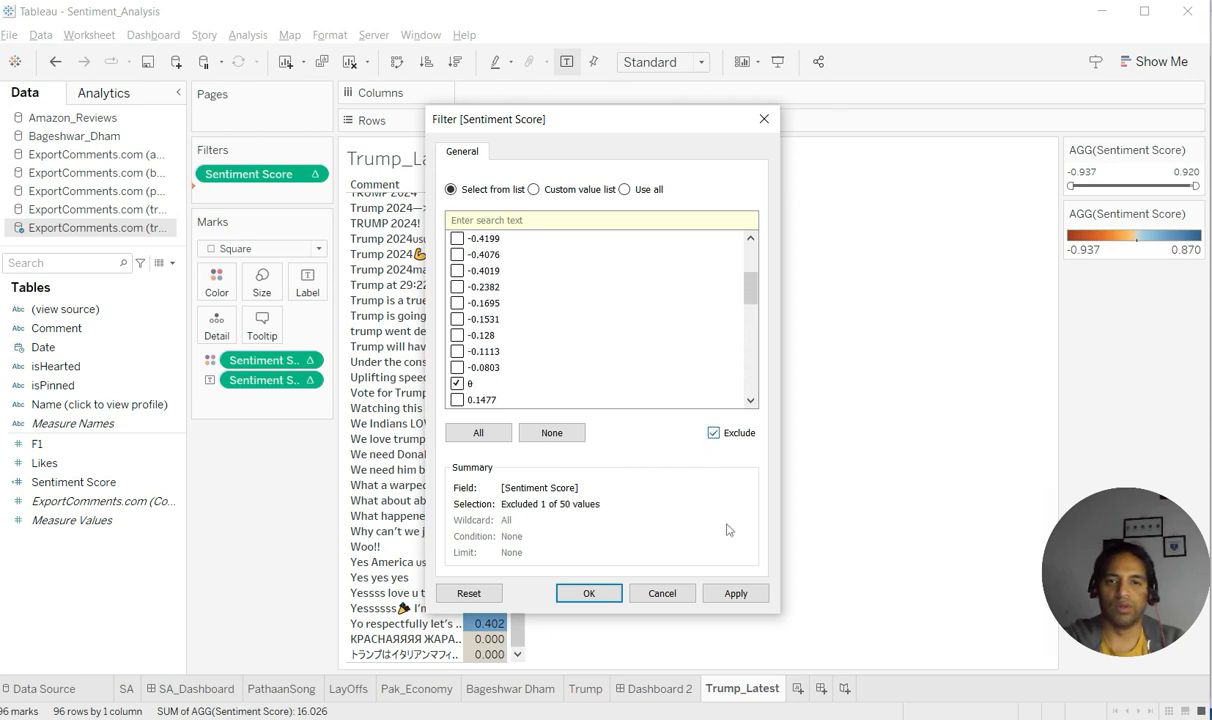
click(738, 593)
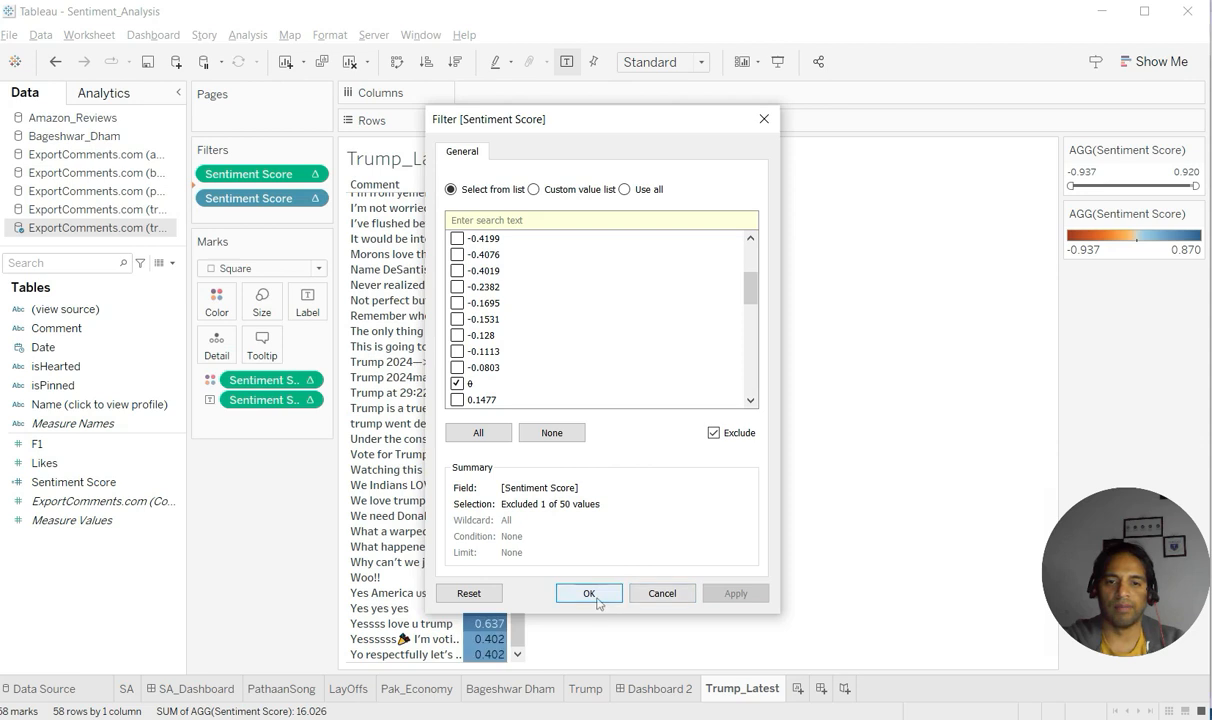
click(605, 596)
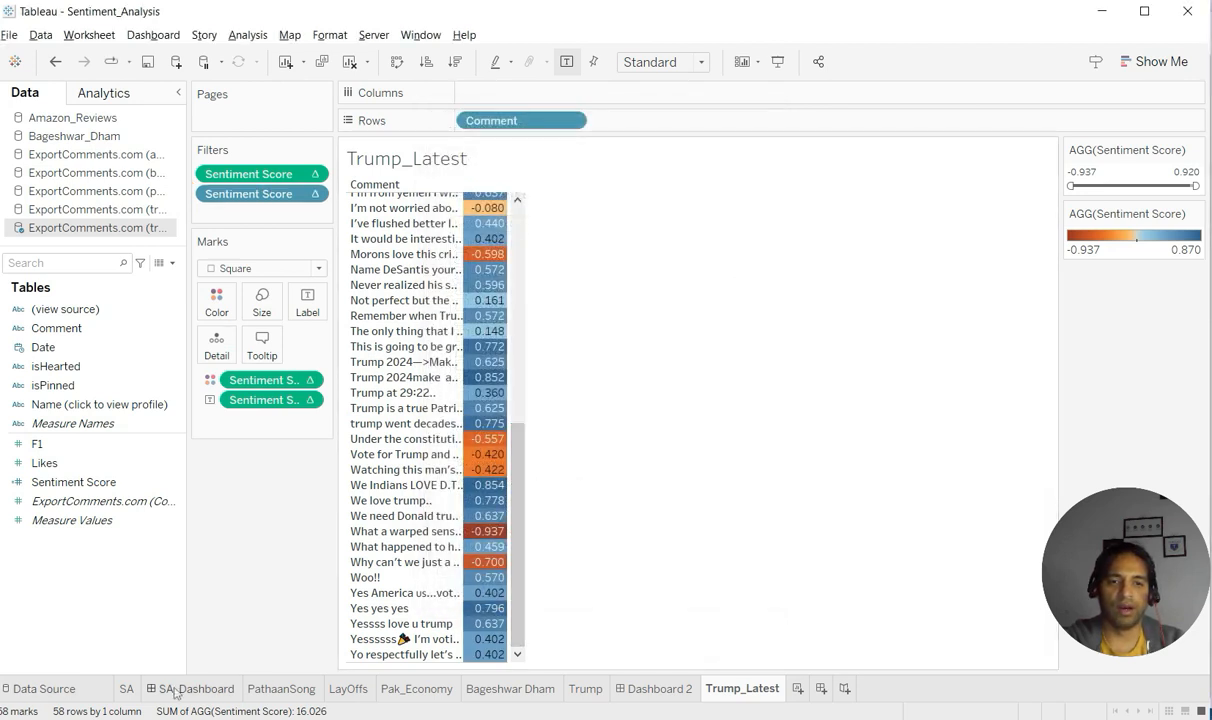
Set the Sentiment Score range filter's lower limit to 0.1 and review the remaining positive comments.
scroll(519, 453, up, 1)
drag(519, 453, 540, 576)
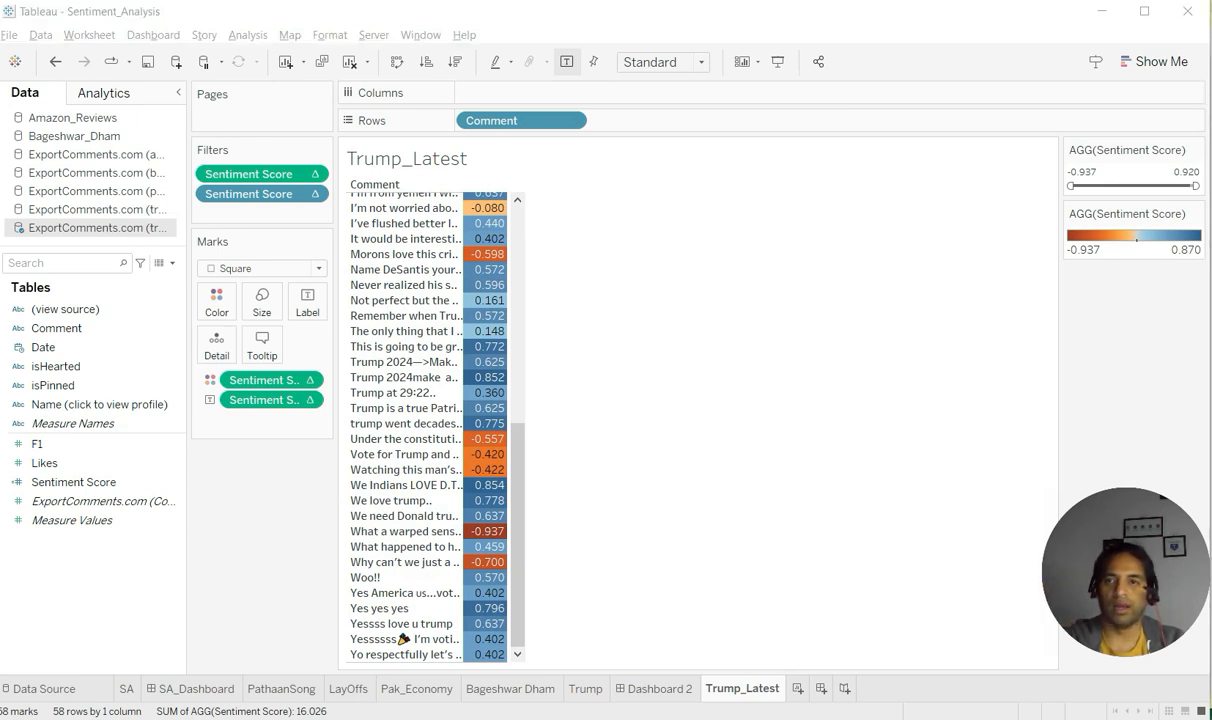
click(1080, 172)
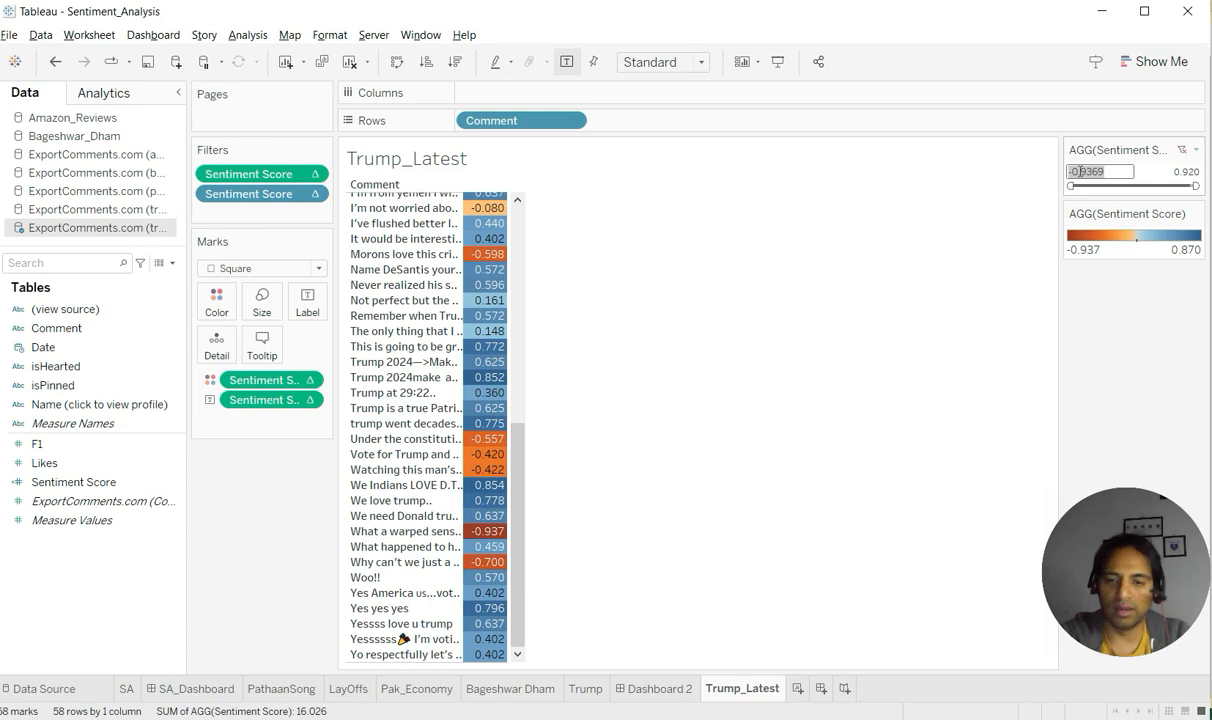
text(0)
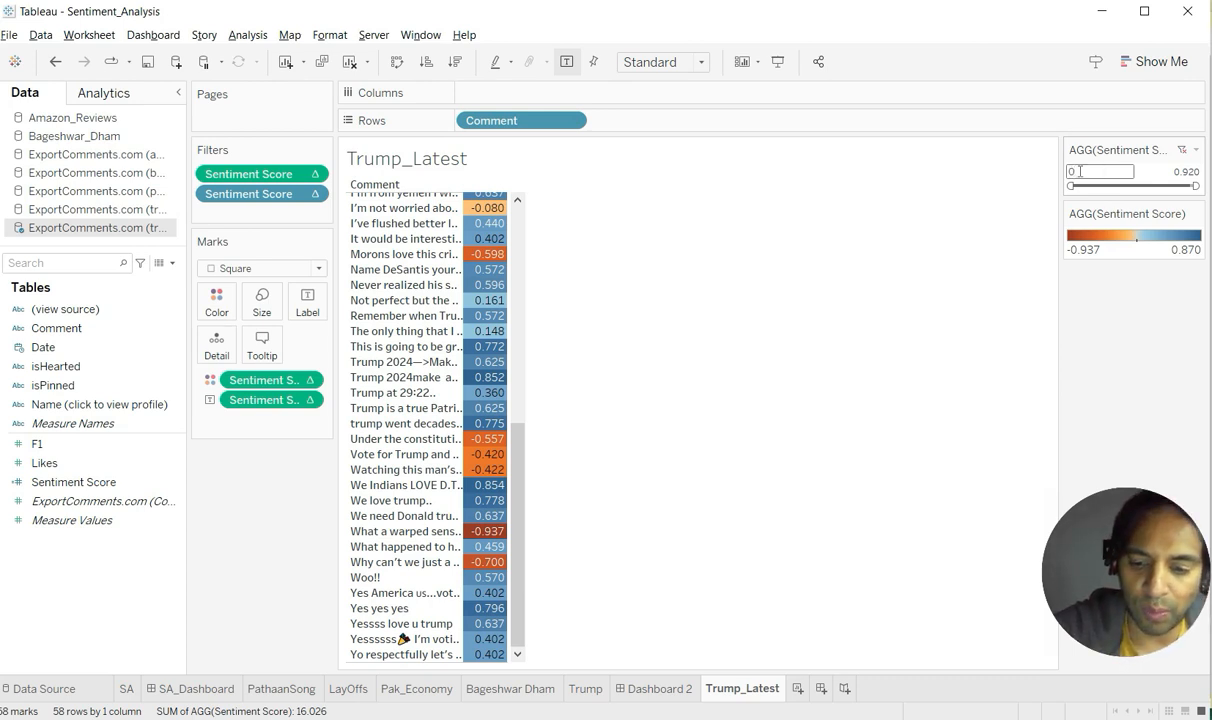
text(.1)
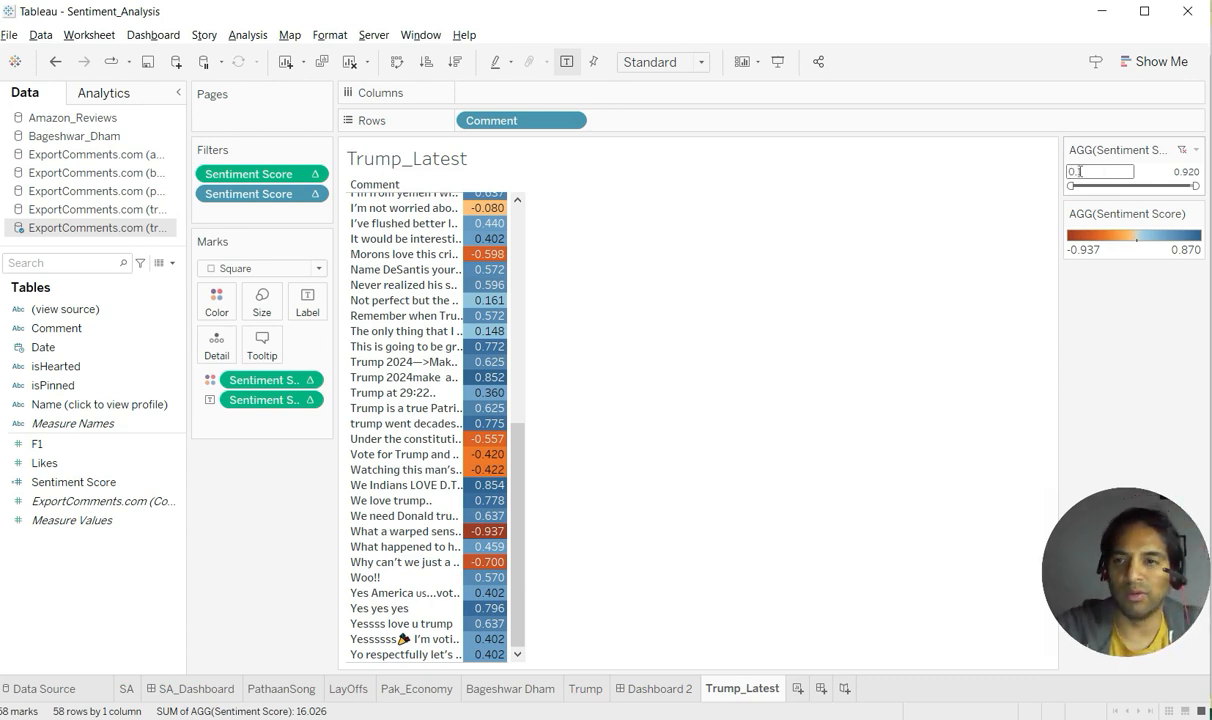
key(Return)
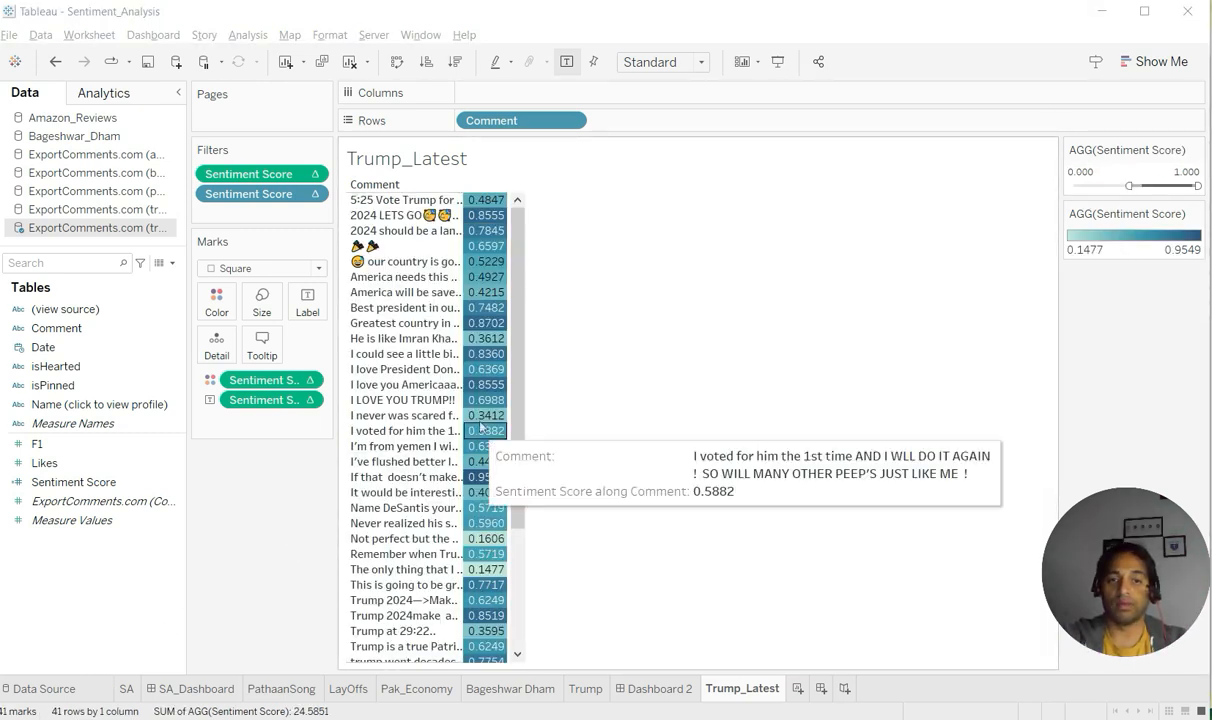
drag(516, 385, 523, 343)
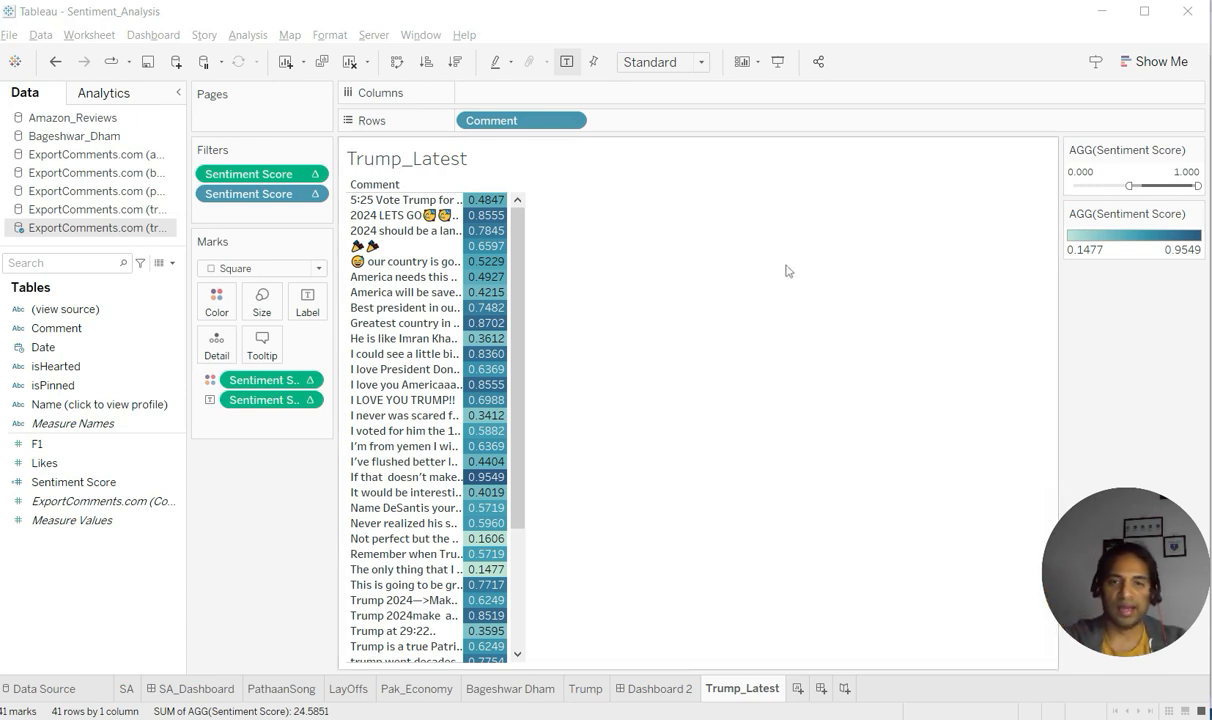
mouse_move(490, 479)
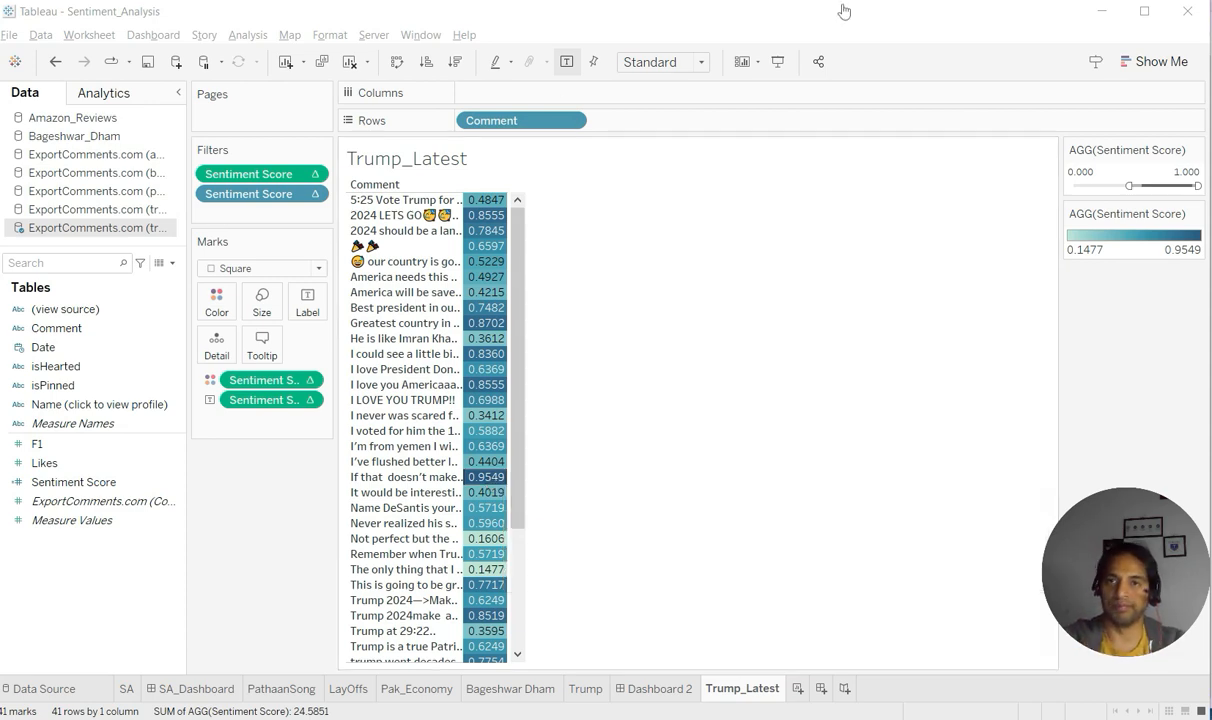
Switch to Edge to view the Business Insider article on Donald Trump's 2024 White House chances, and return to Tableau.
click(938, 0)
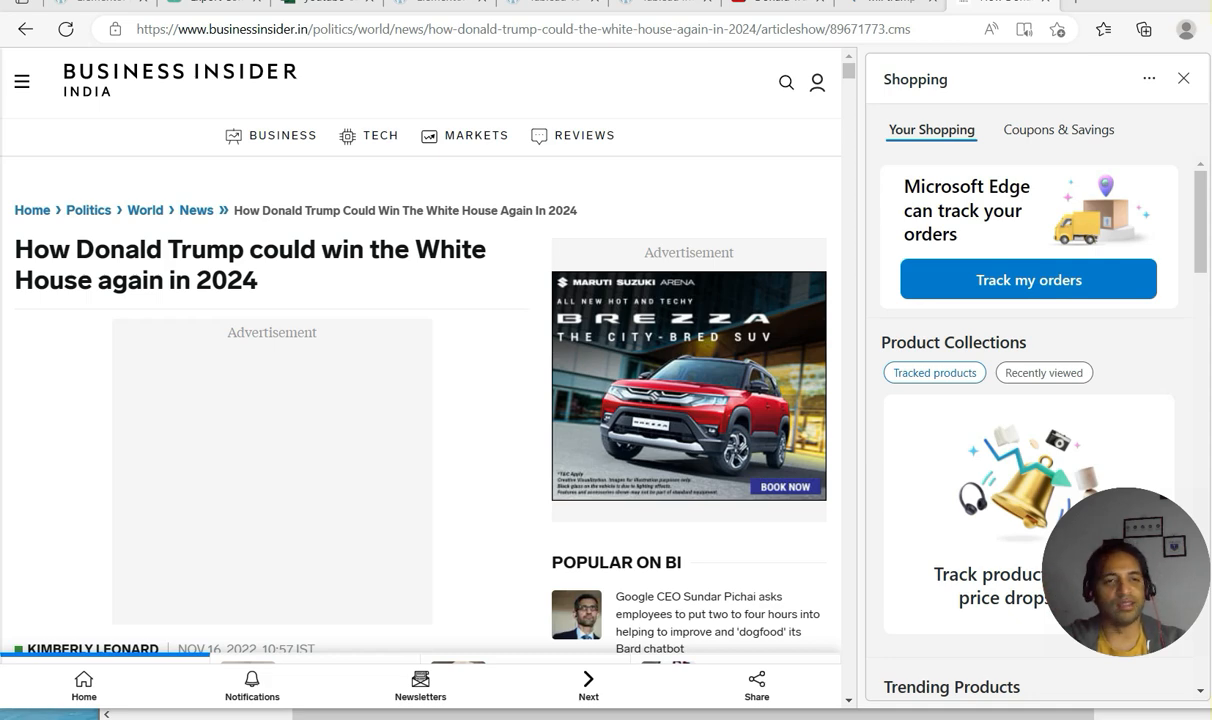
key(alt+Tab)
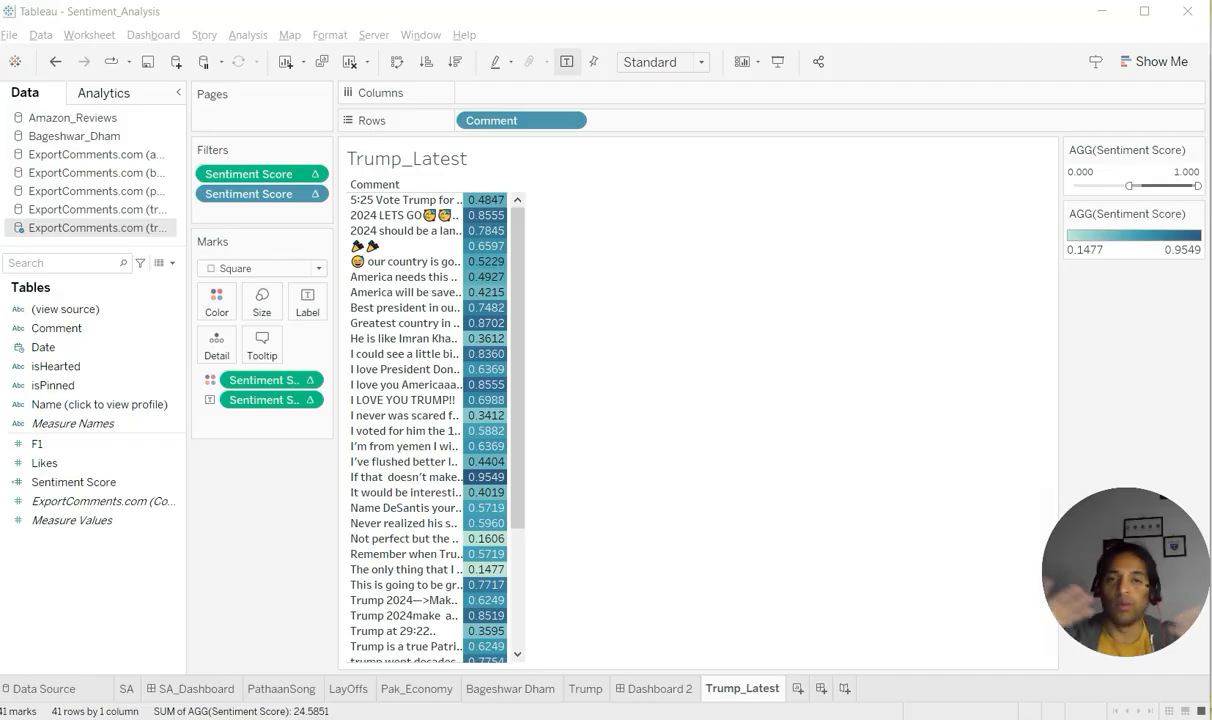